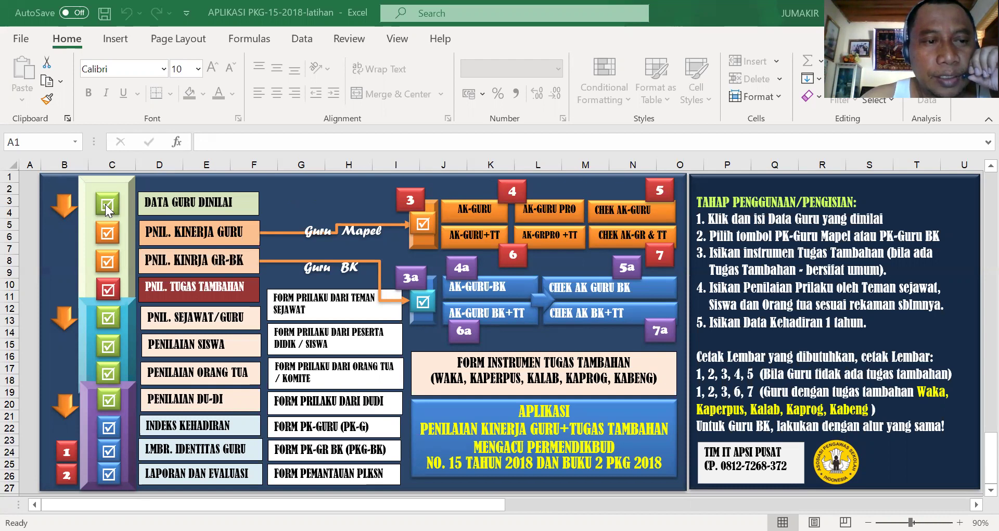
- Open the DATA GURU DINILAI sheet and start editing the protected grade cell F9 (III.b)
left_click(171, 203)
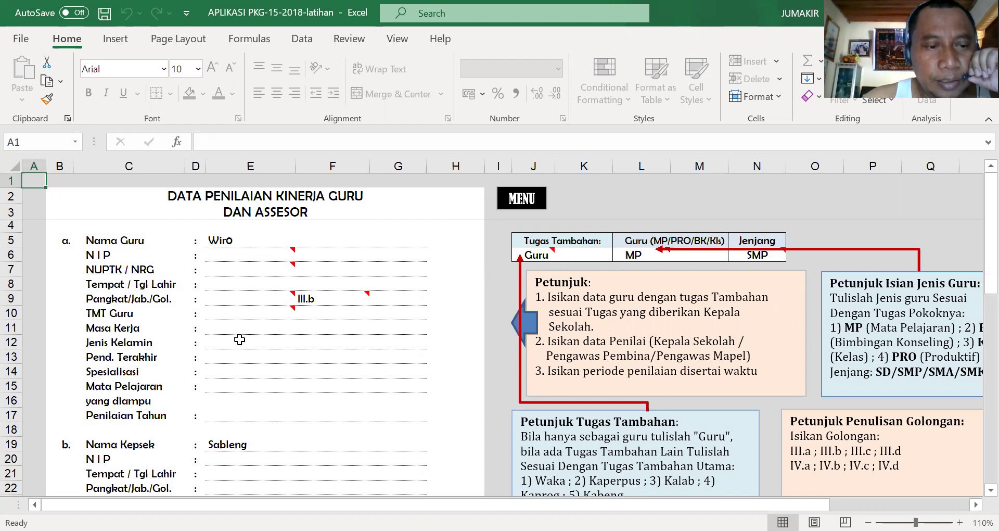
mouse_move(278, 255)
mouse_move(292, 306)
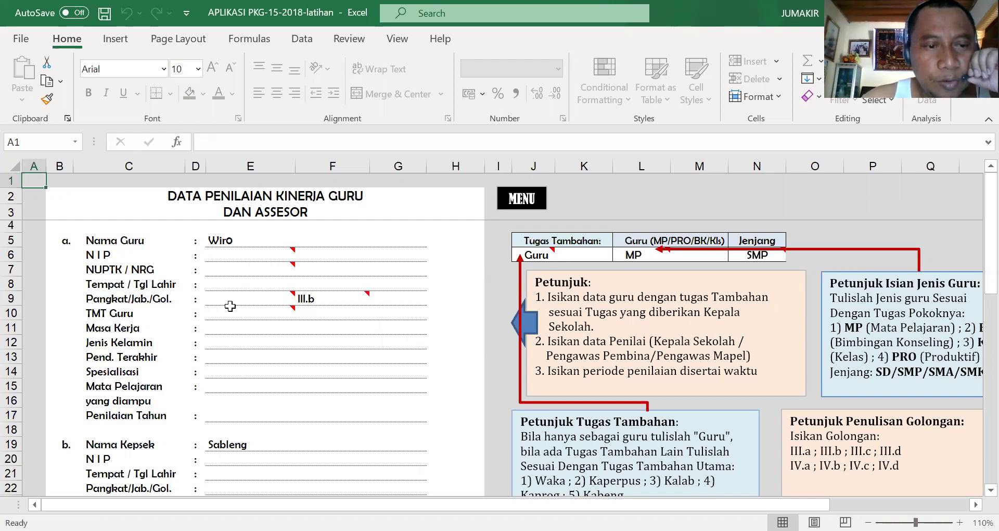
left_click(322, 300)
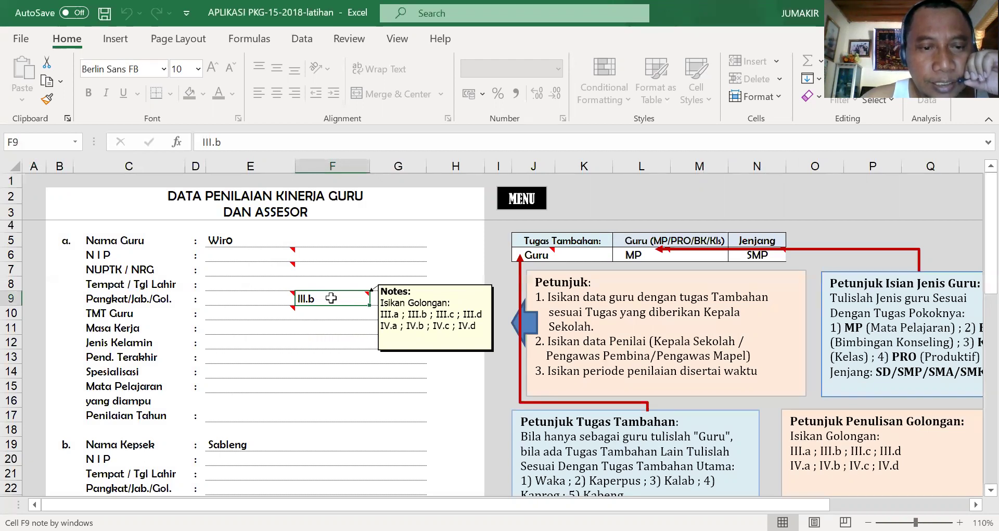
double_click(332, 298)
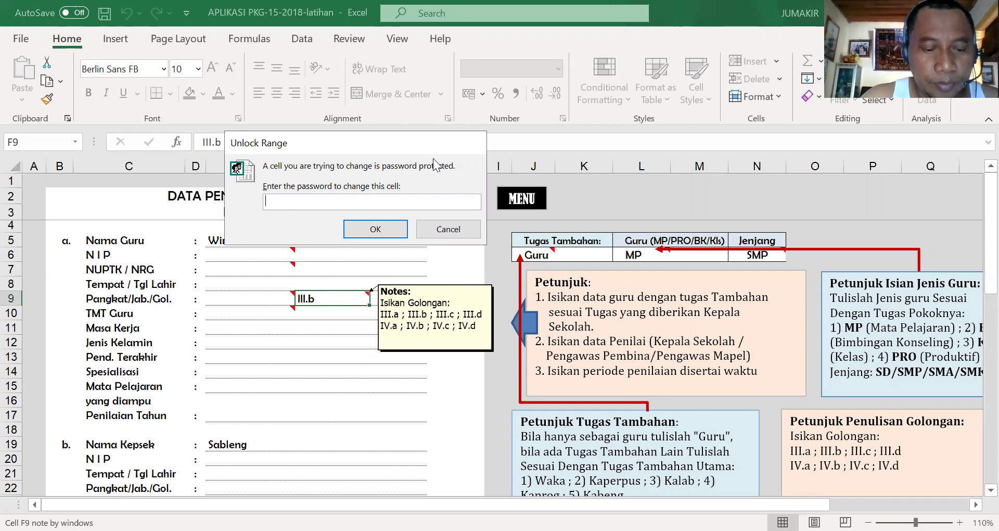
- Enter the unlock password and change F9's grade from III.b to III.a
type("123")
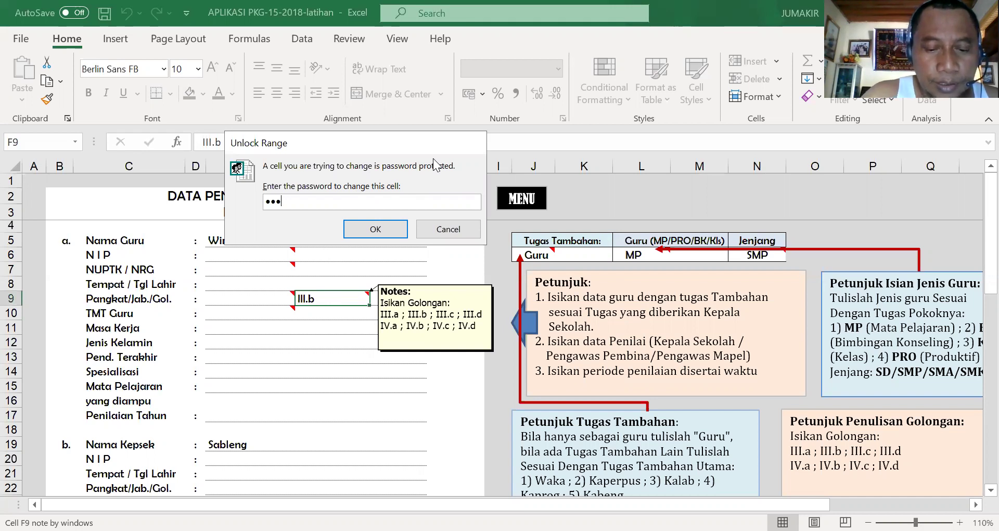
type("4567")
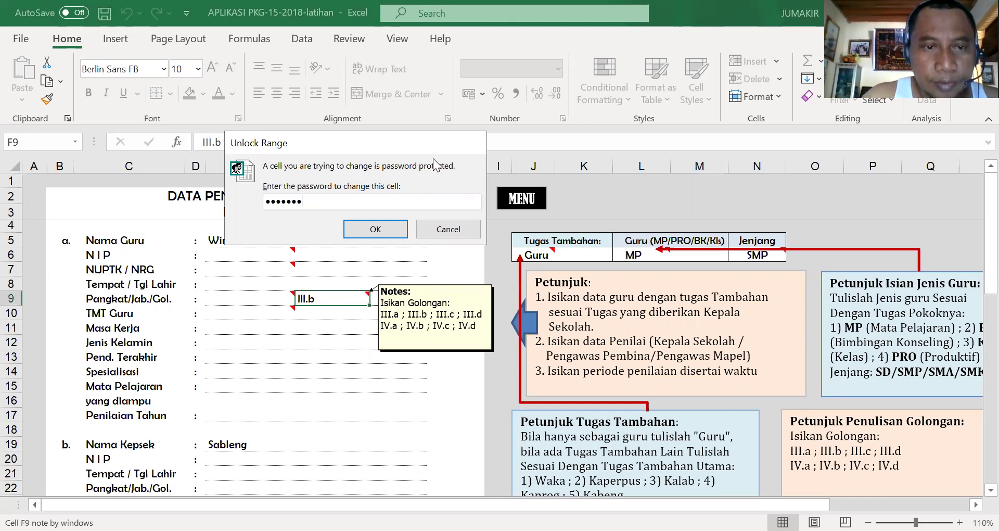
type("8")
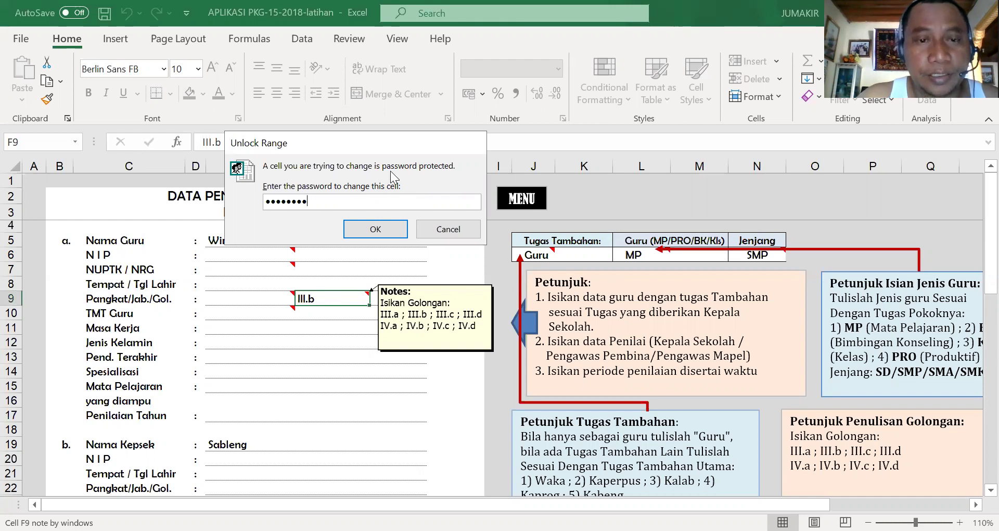
left_click(376, 230)
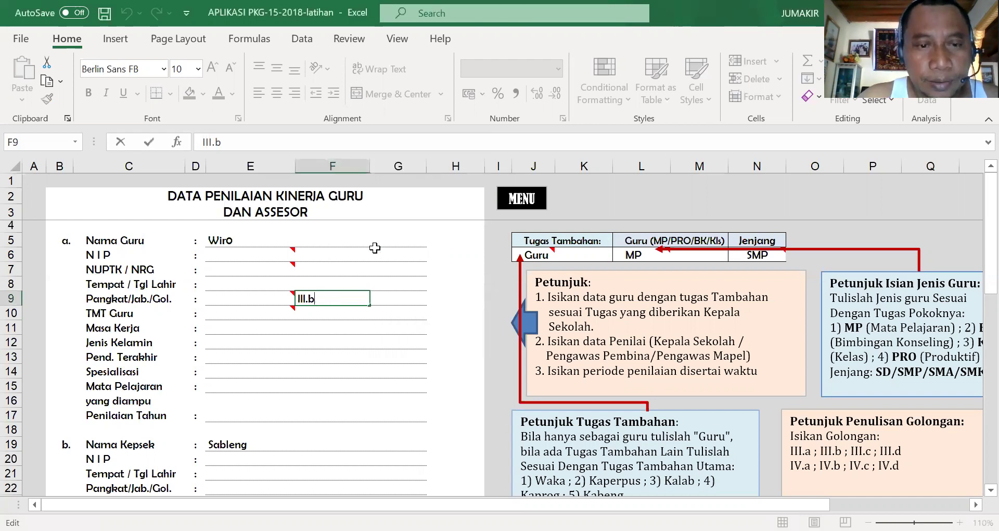
key("BackSpace")
type("a")
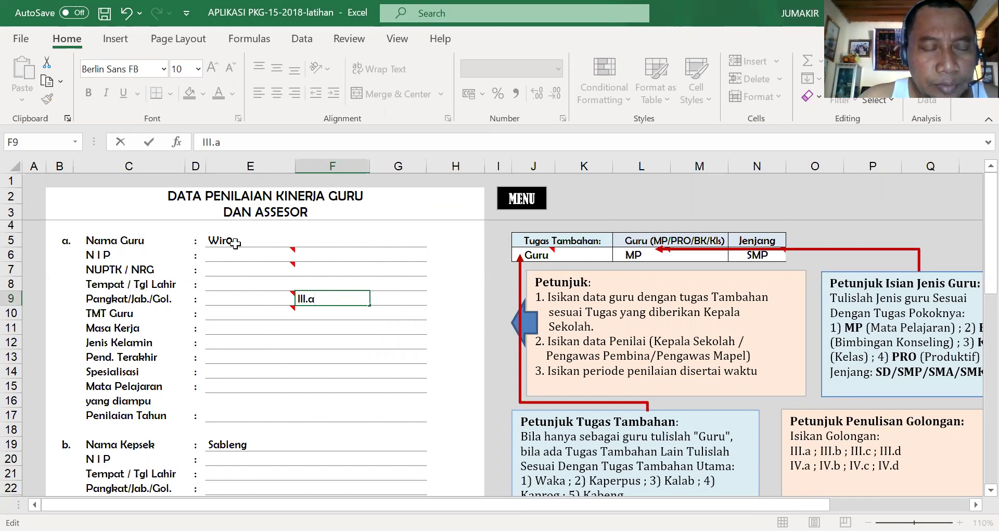
- Change the school name in E30 from SMP 212 to SDN 212
scroll(241, 303, "down", 1)
scroll(242, 307, "down", 1)
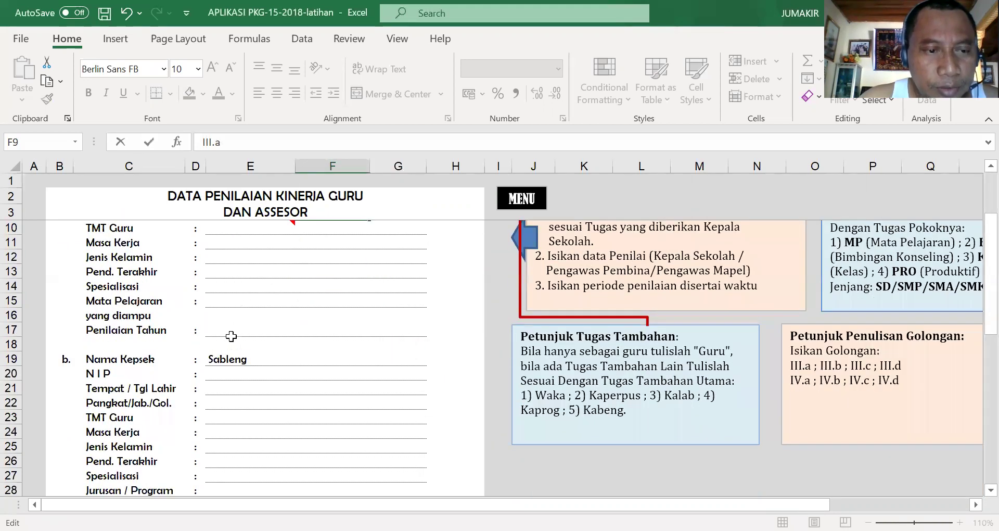
scroll(225, 362, "down", 1)
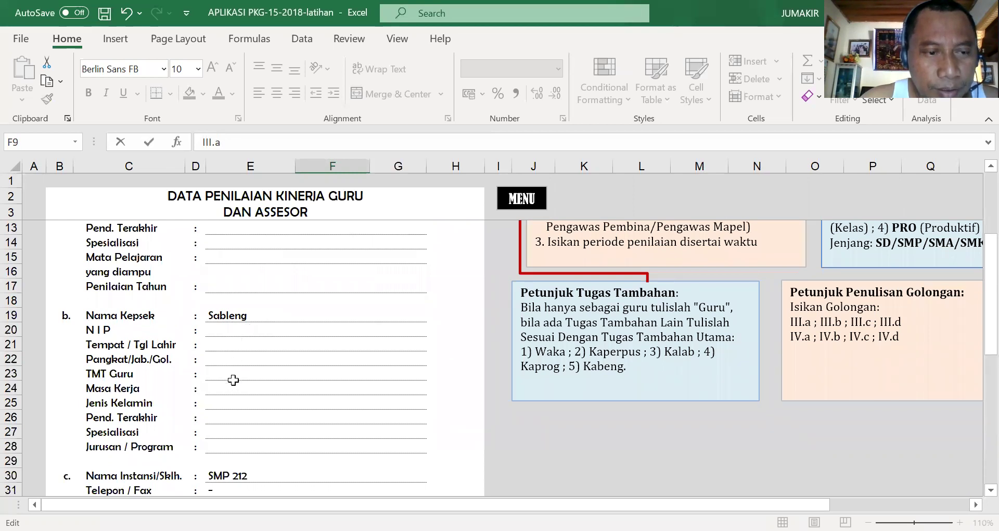
scroll(237, 404, "down", 2)
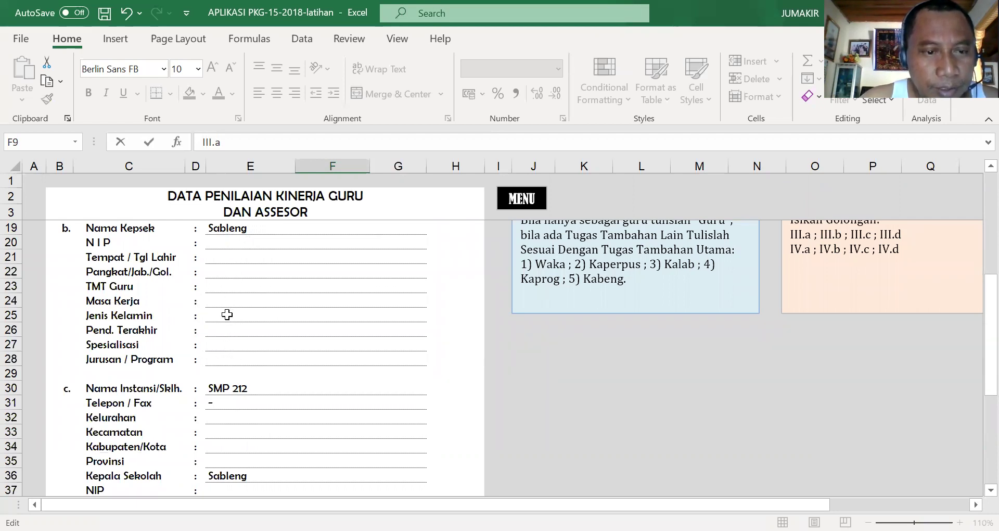
left_click(218, 390)
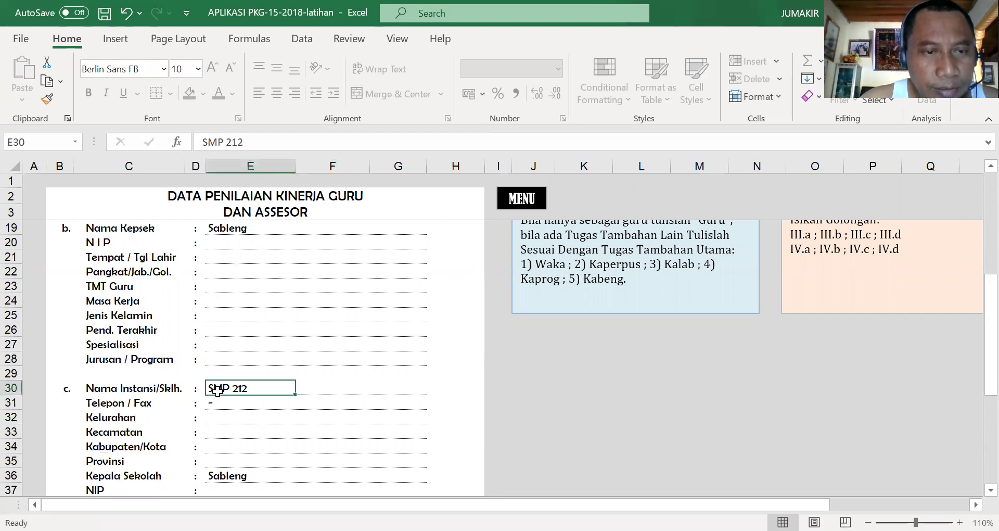
left_click(227, 144)
key("BackSpace")
key("BackSpace")
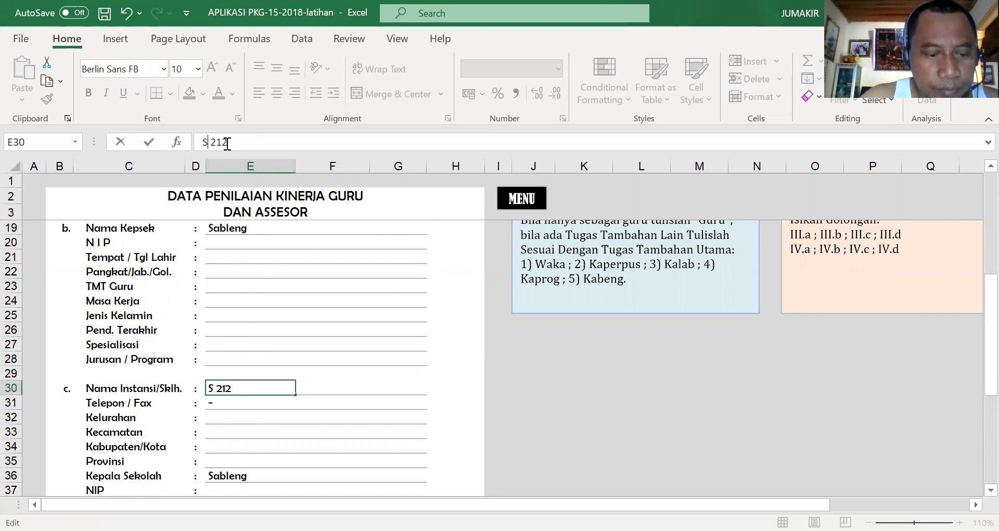
type("DN")
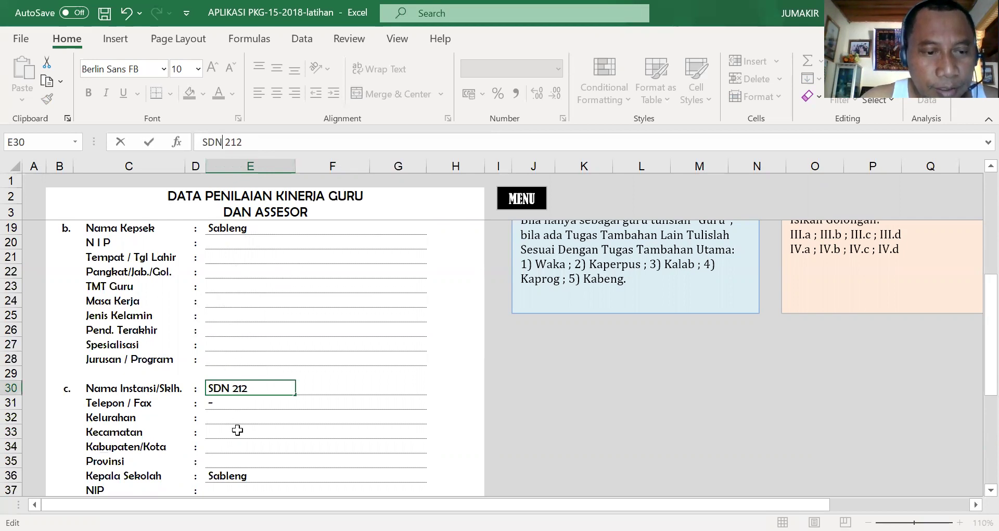
- Change the assessment date in H47 from 25 Nov 2021 to 9 Nov 2021
scroll(237, 429, "down", 1)
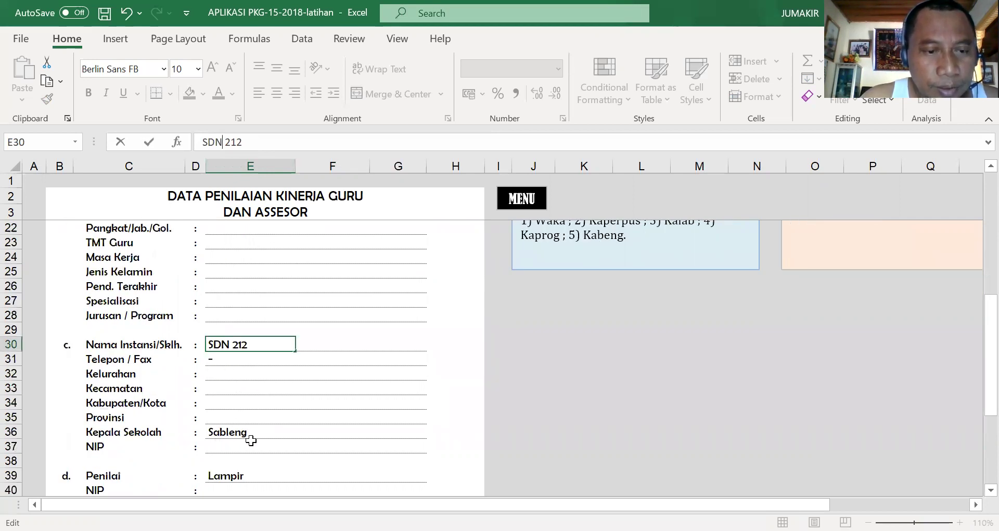
scroll(251, 439, "down", 1)
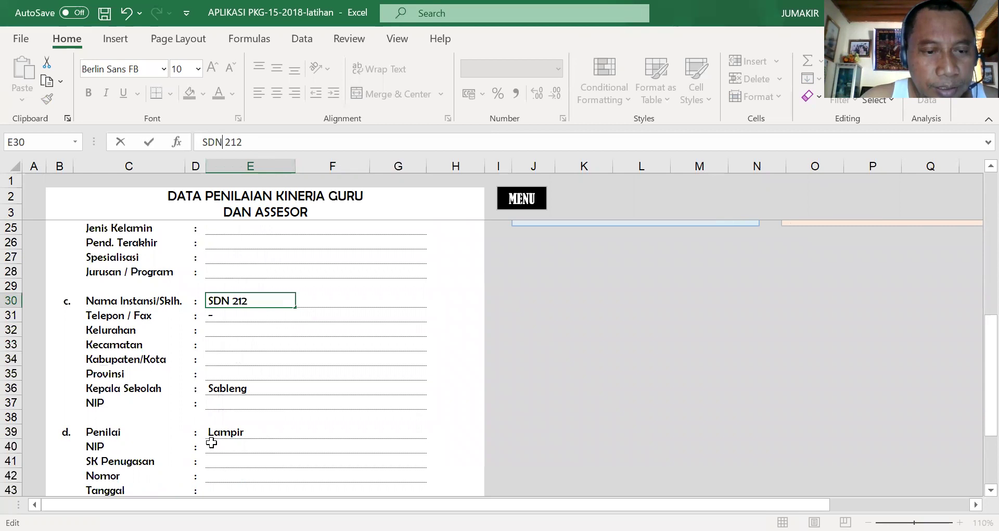
scroll(272, 443, "down", 1)
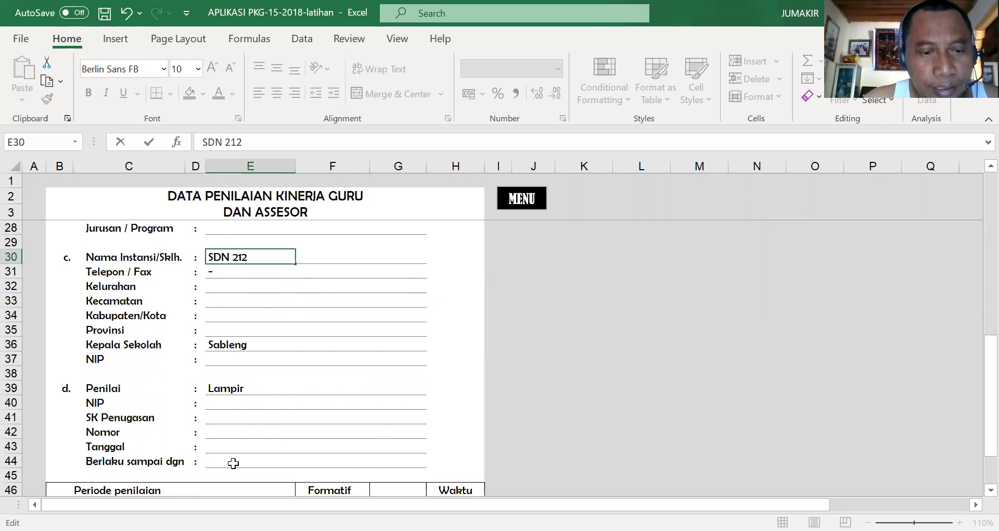
scroll(235, 453, "down", 1)
scroll(248, 441, "down", 1)
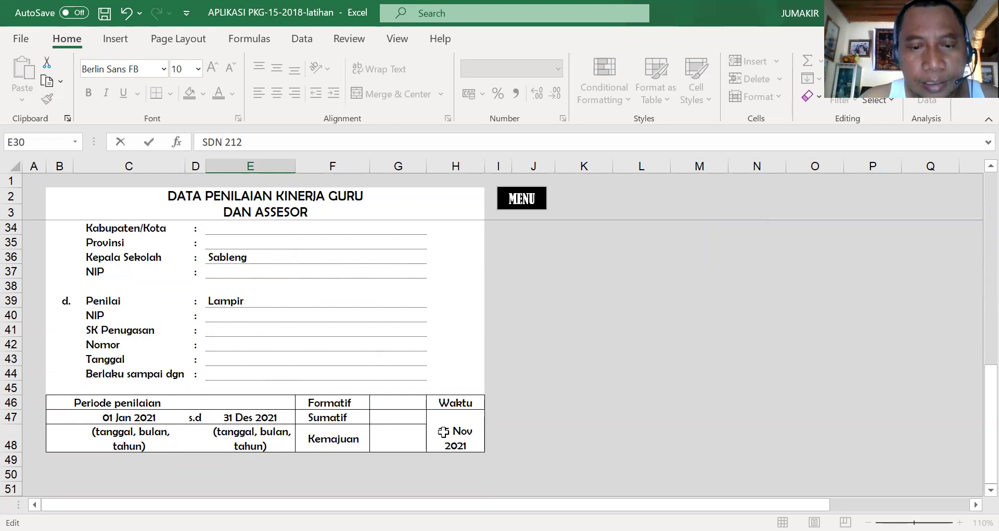
left_click(441, 435)
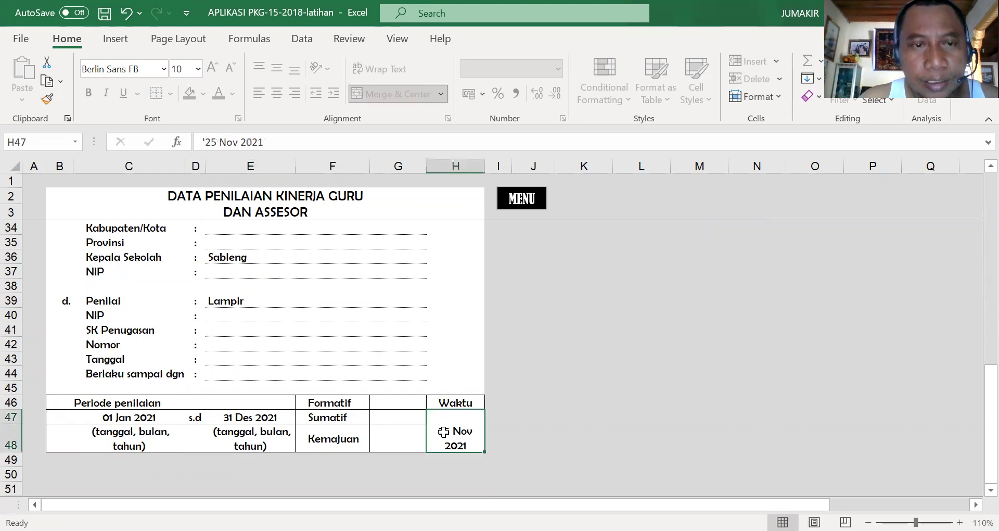
left_click(215, 143)
key("BackSpace")
key("BackSpace")
type("9")
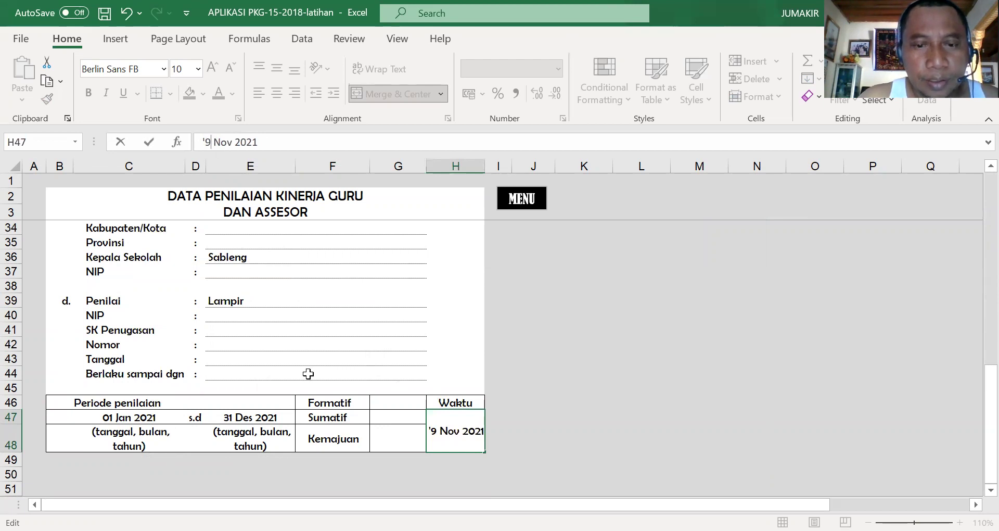
left_click(307, 373)
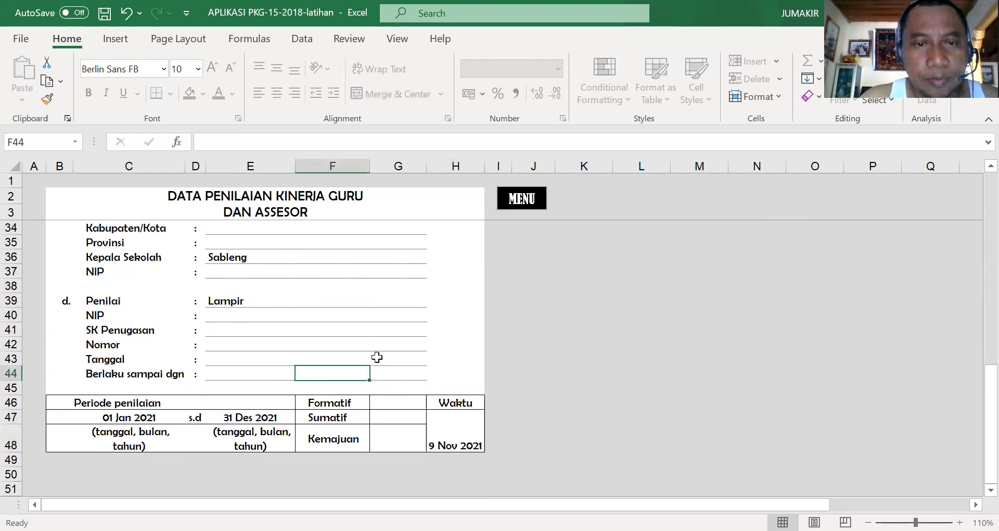
scroll(376, 356, "up", 9)
scroll(376, 356, "up", 1)
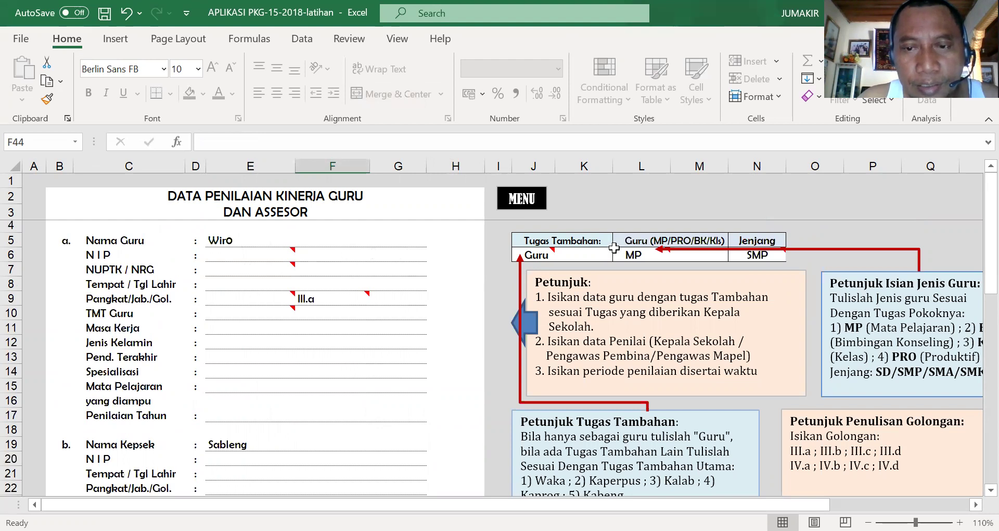
- Set the teacher type in L6 to Kls
mouse_move(643, 256)
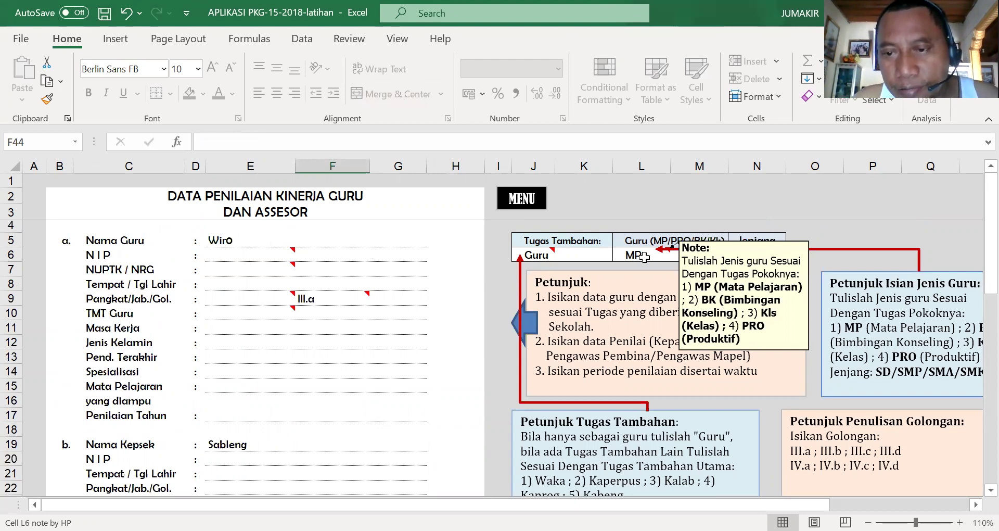
left_click(644, 257)
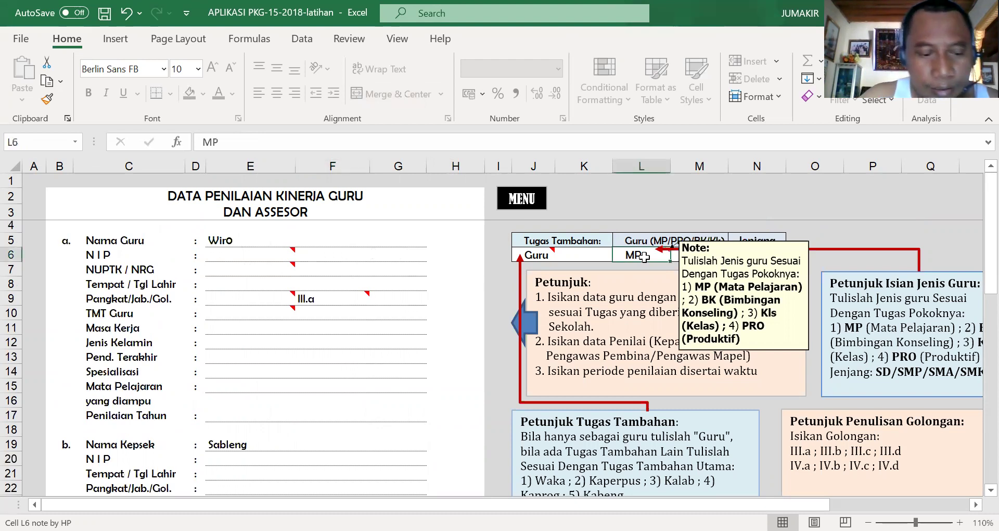
type("Kls")
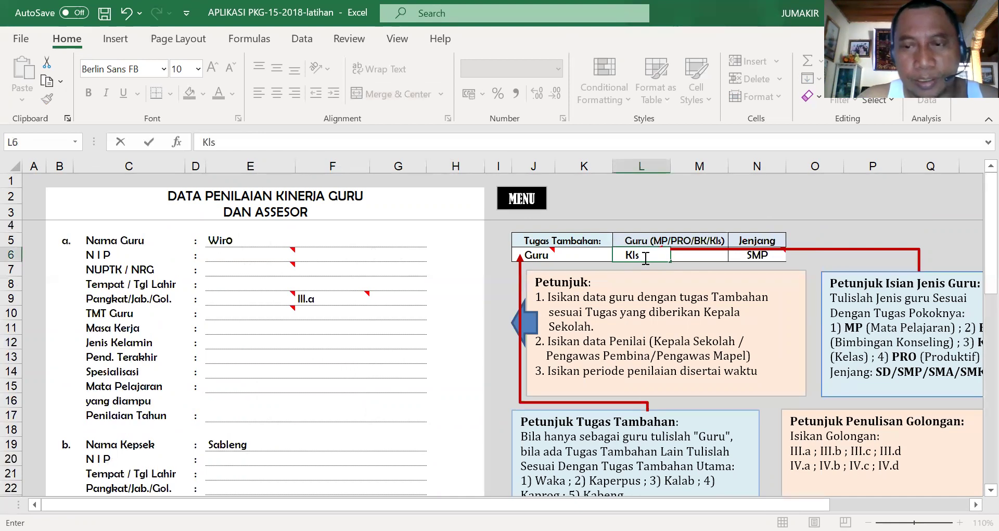
- Enter SD as the school level (Jenjang) in N6
mouse_move(765, 259)
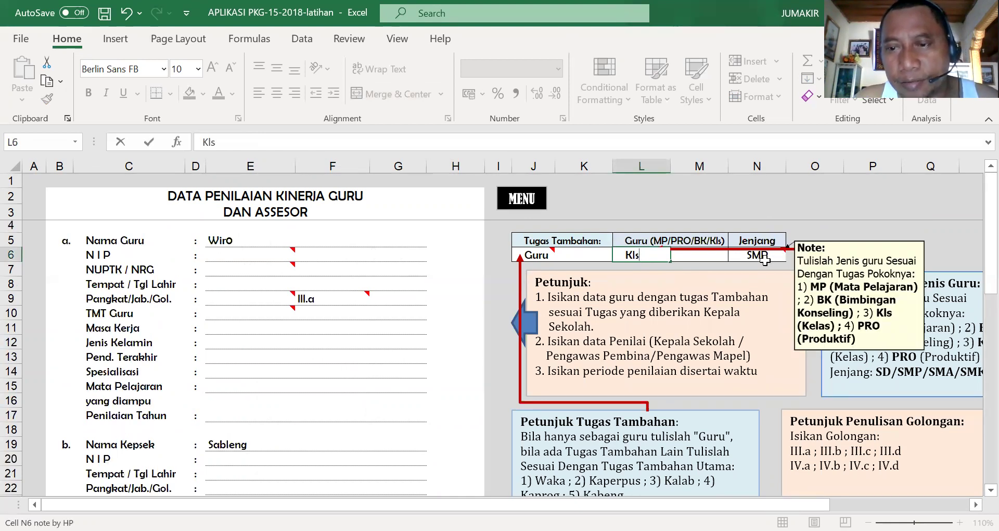
left_click(764, 259)
type("SD")
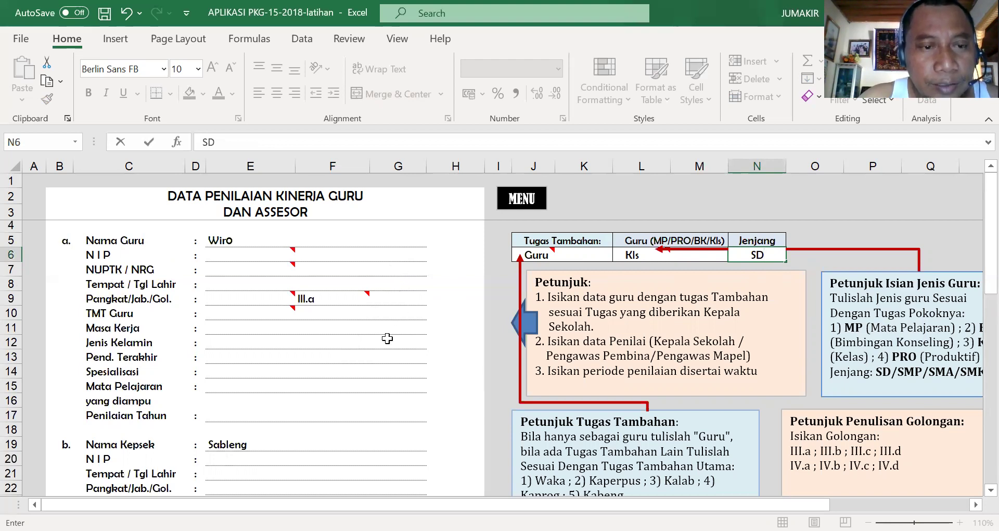
scroll(389, 336, "down", 5)
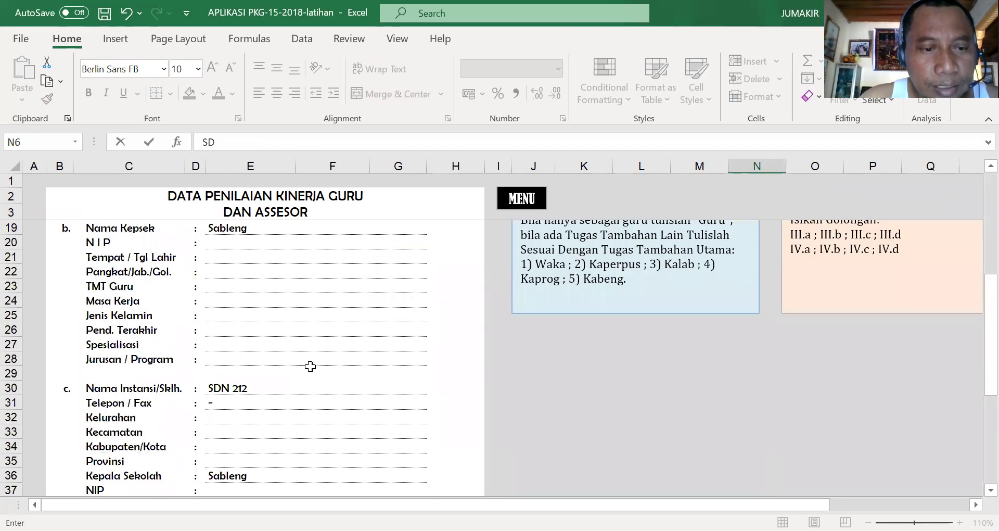
scroll(310, 367, "down", 5)
scroll(320, 364, "up", 10)
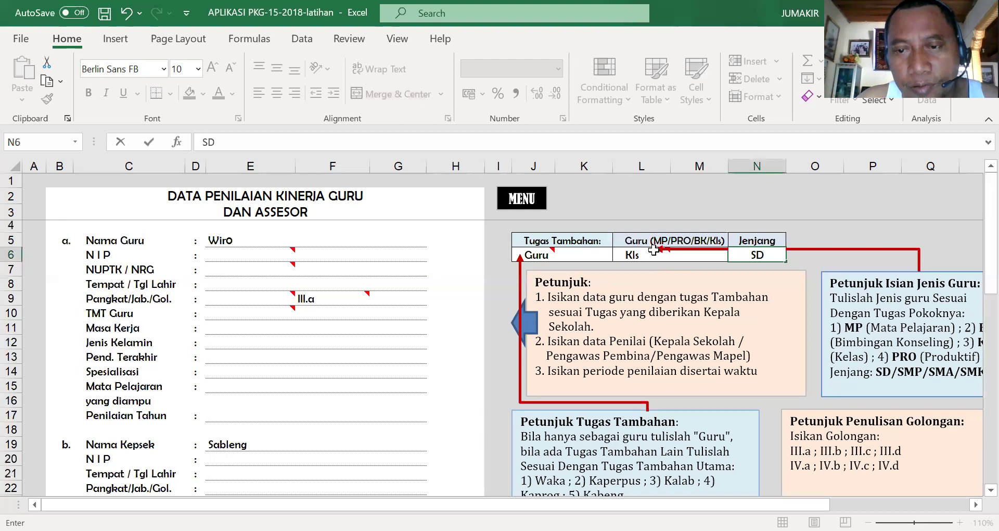
- Go back to the MENU and open the PNIL. KINERJA GURU assessment sheet
left_click(527, 206)
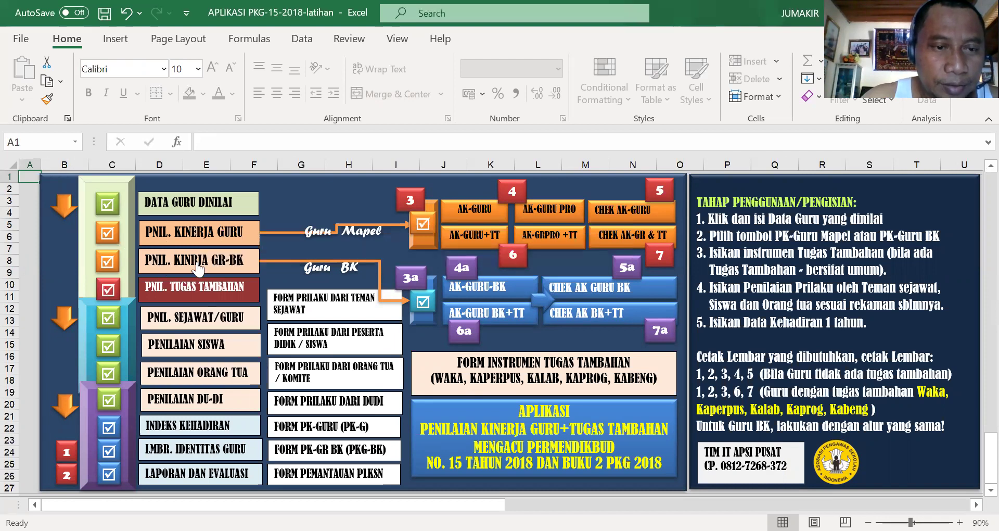
left_click(156, 236)
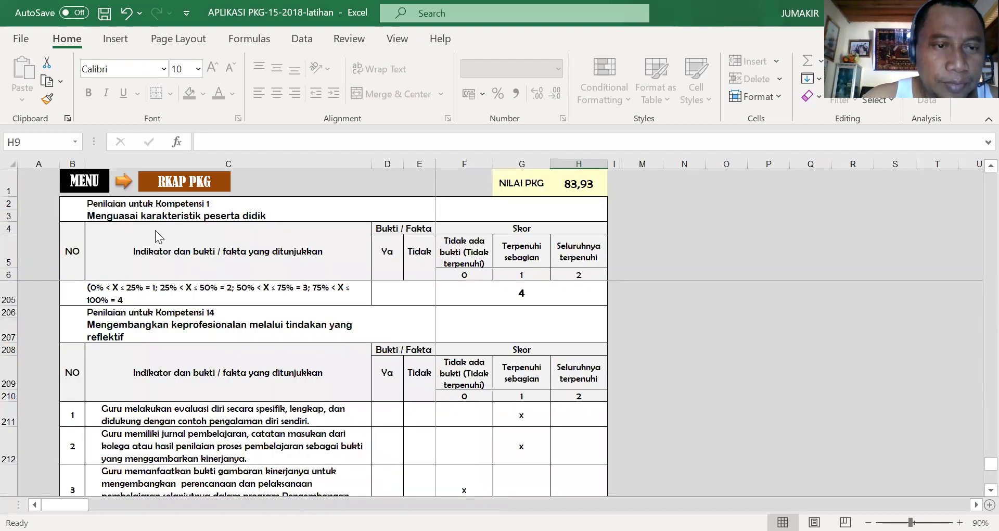
scroll(430, 317, "up", 5)
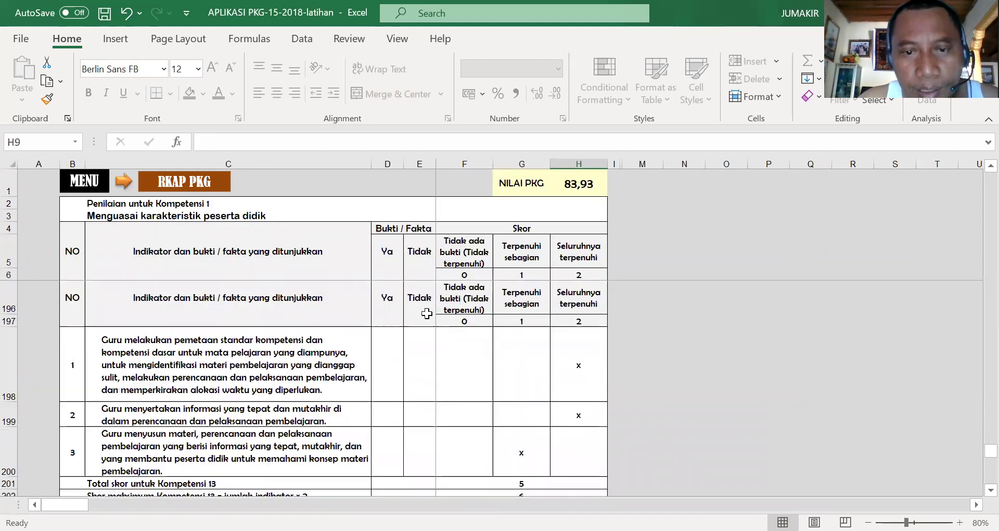
scroll(429, 316, "up", 12)
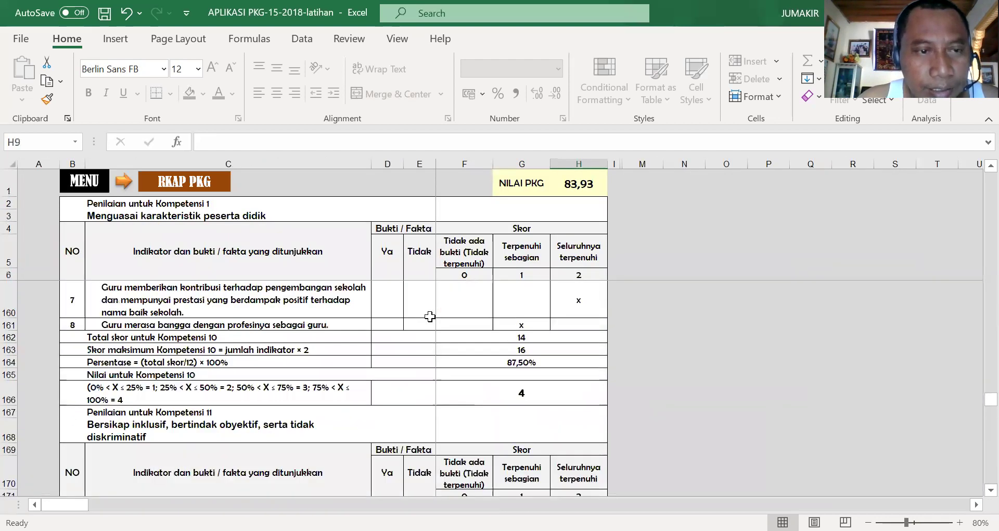
scroll(368, 266, "up", 8)
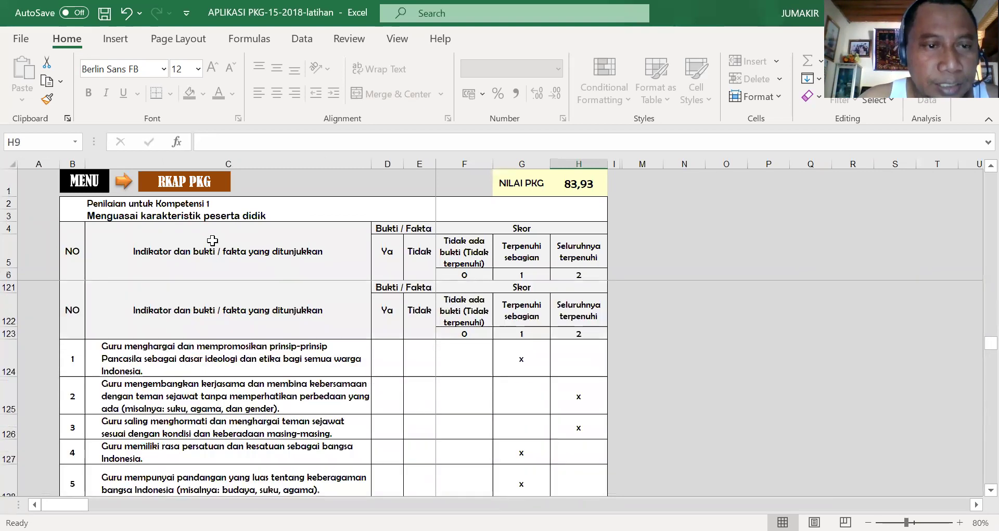
scroll(391, 296, "up", 6)
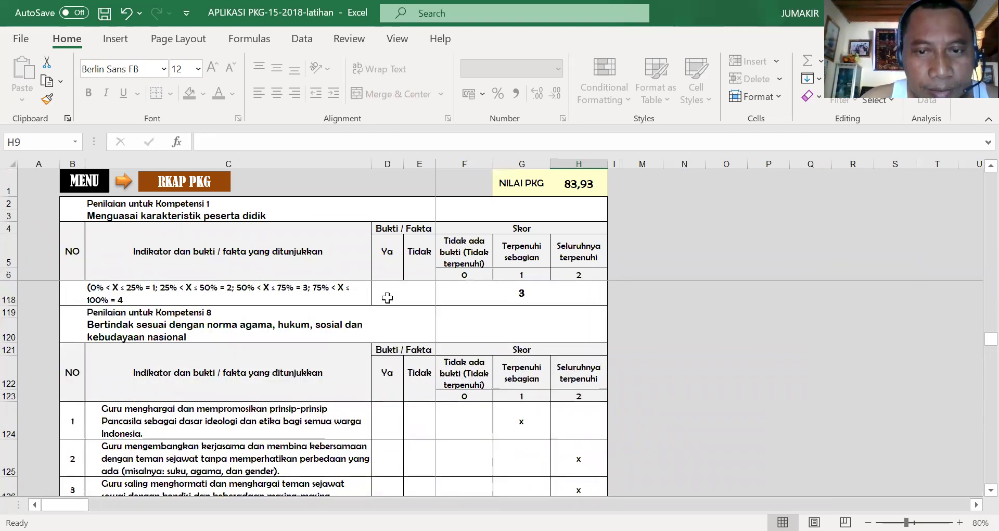
scroll(459, 310, "up", 15)
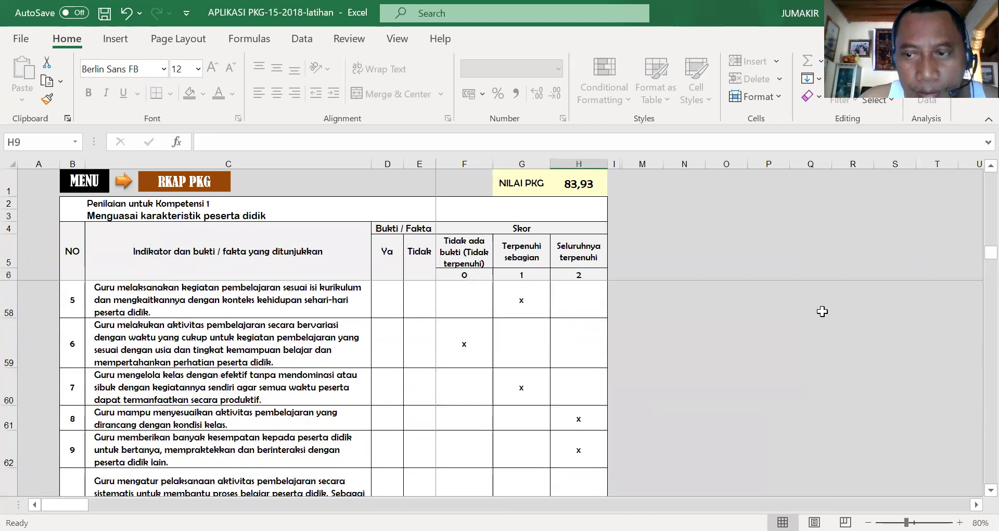
left_click_drag(976, 253, 976, 179)
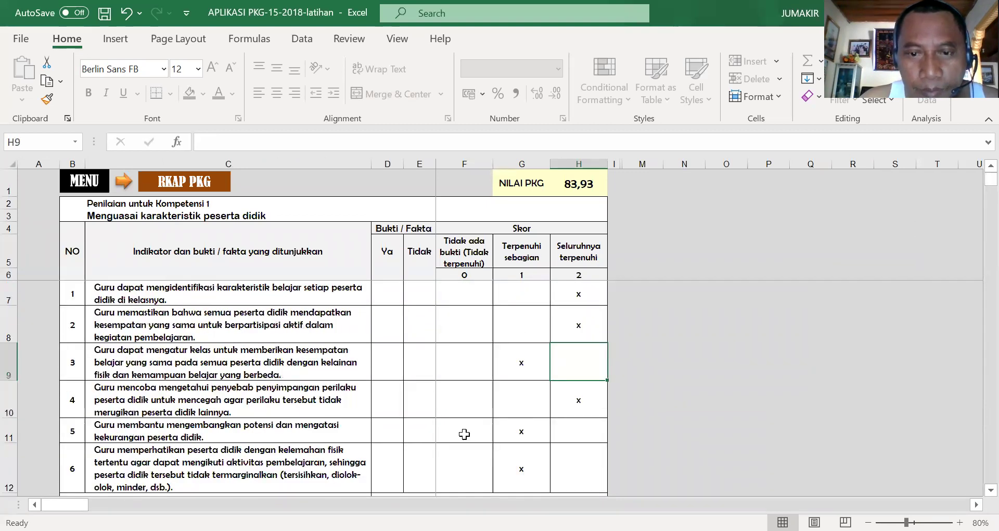
- Rescore Kompetensi 1 indicator 1 as partially met: x in G7, cleared from H7
left_click(525, 293)
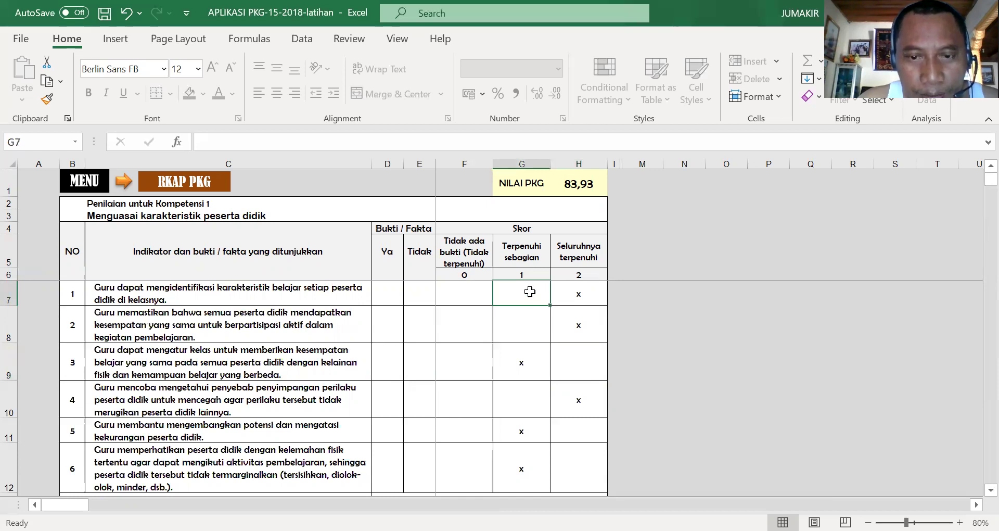
type("x")
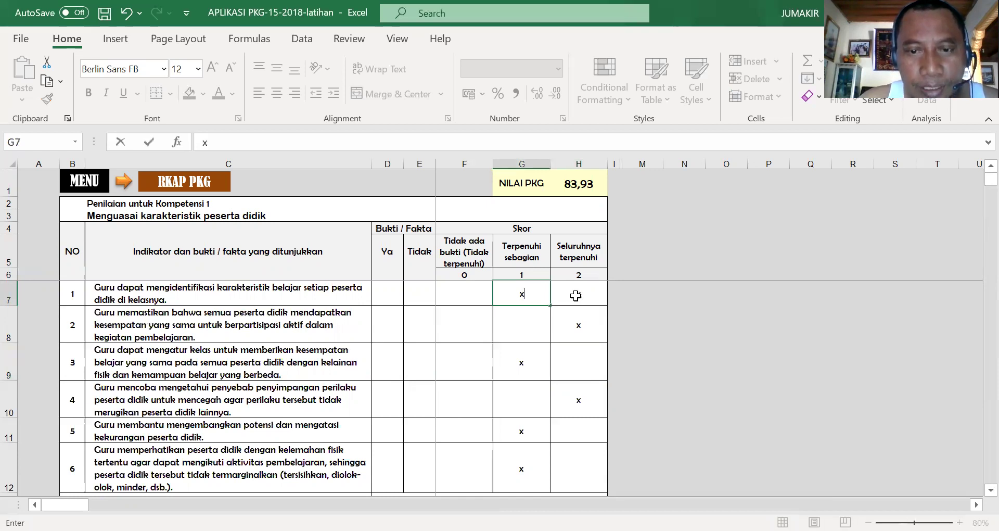
left_click(583, 296)
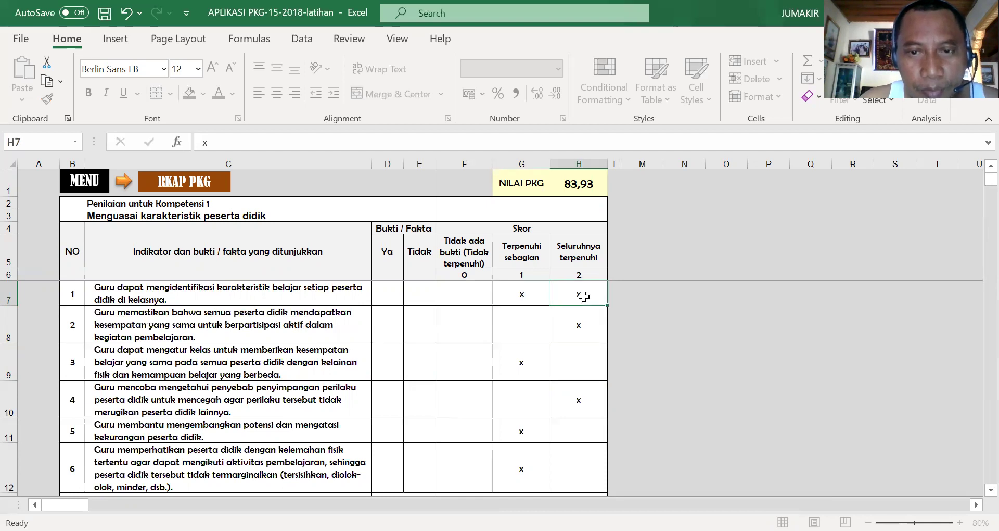
key("Delete")
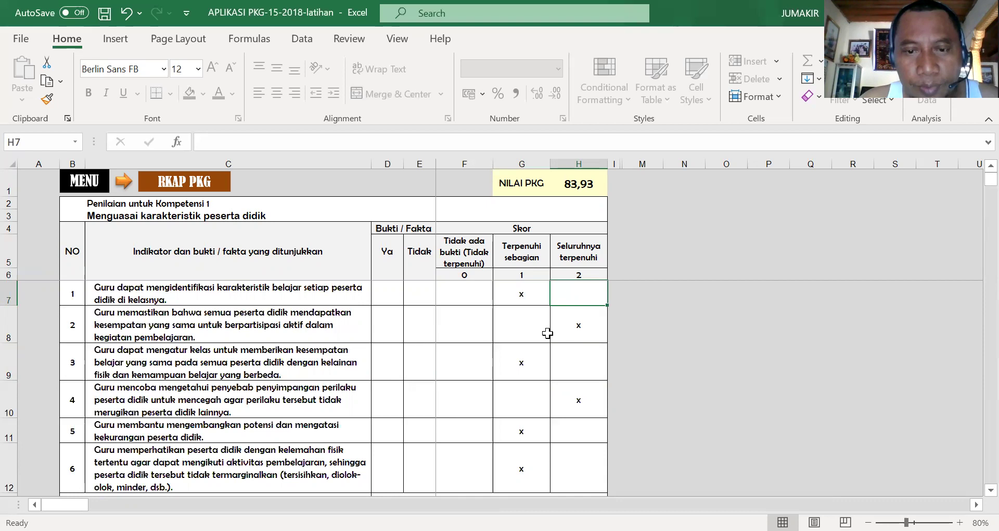
scroll(549, 364, "down", 2)
scroll(549, 364, "up", 2)
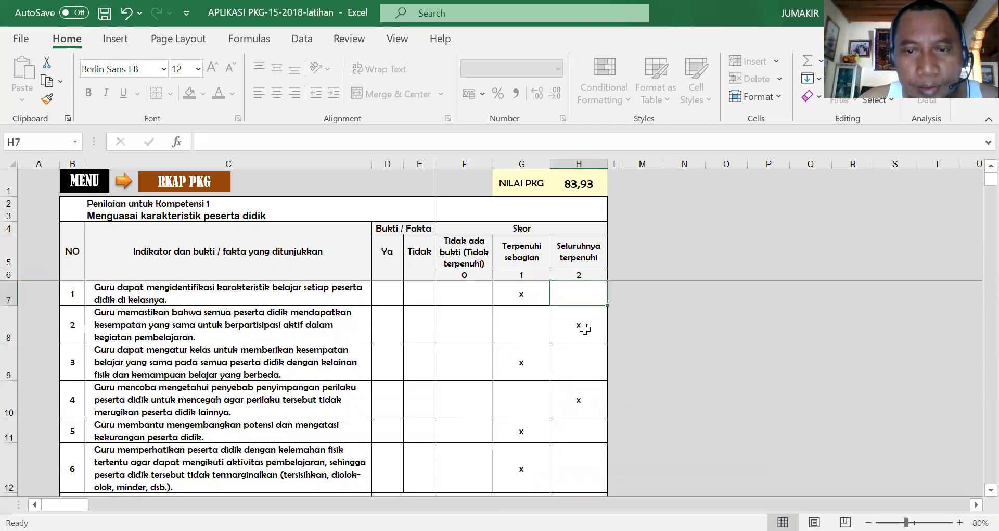
- Mark Kompetensi 1 indicator 2 as partially met with an x in G8
left_click(529, 328)
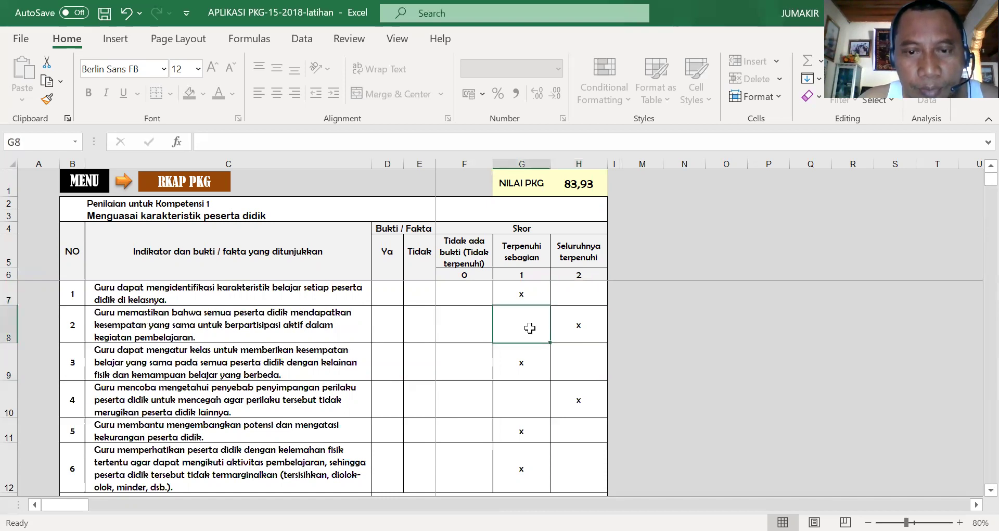
type("x")
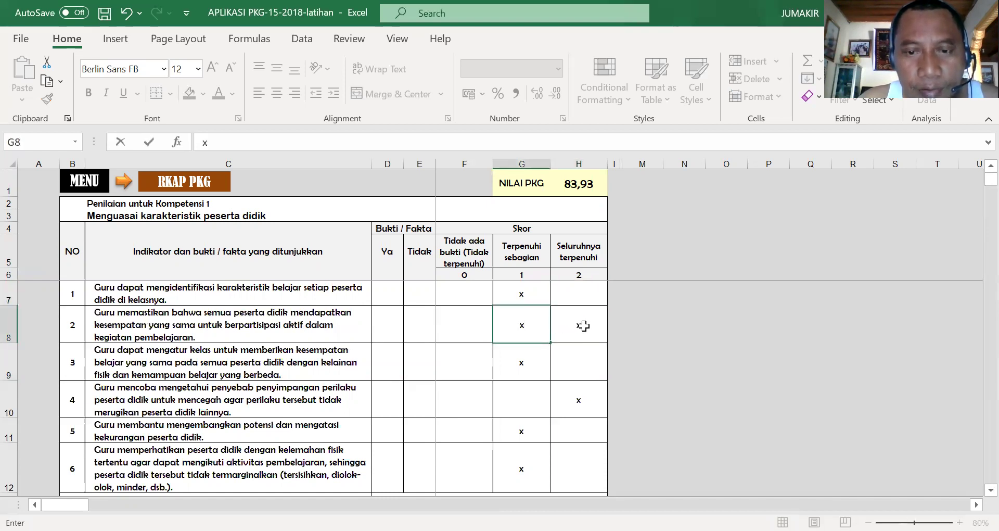
left_click(583, 326)
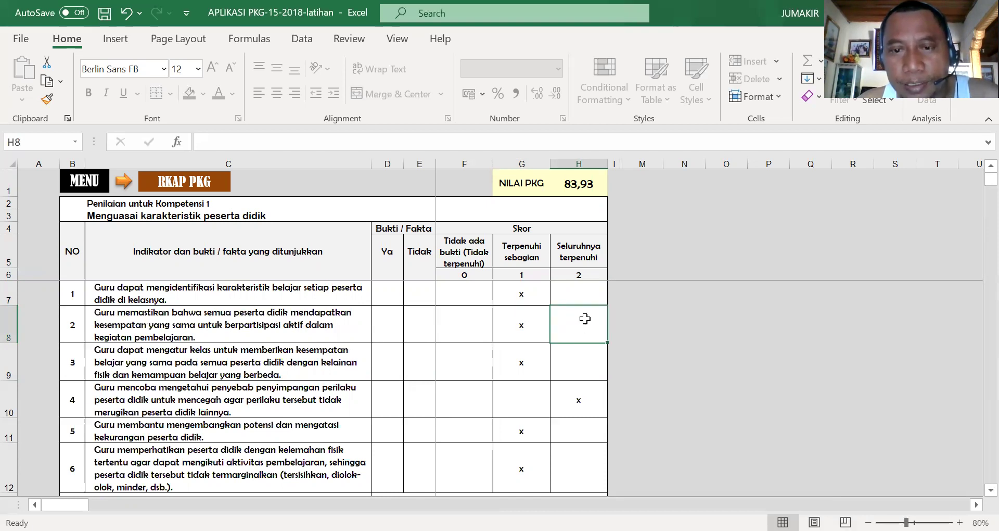
left_click(583, 295)
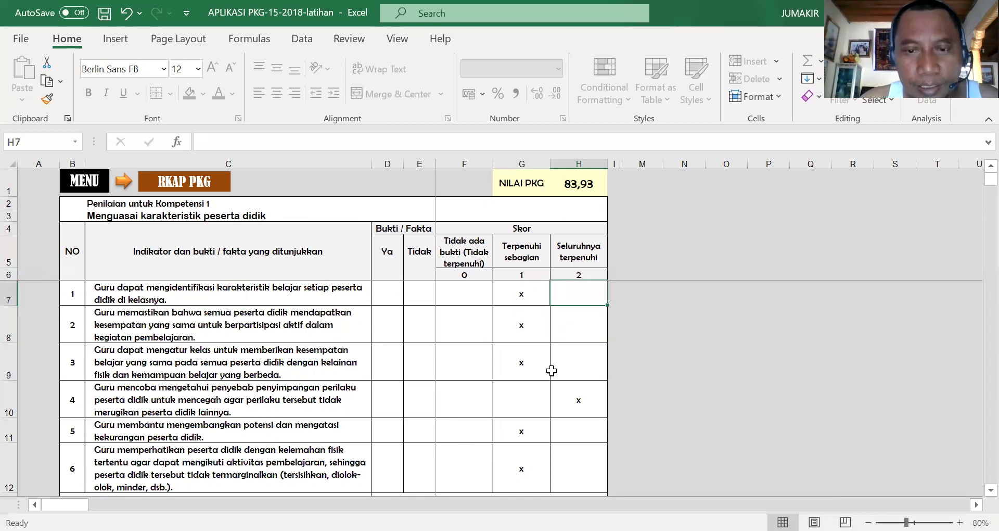
scroll(567, 343, "down", 2)
scroll(560, 339, "up", 2)
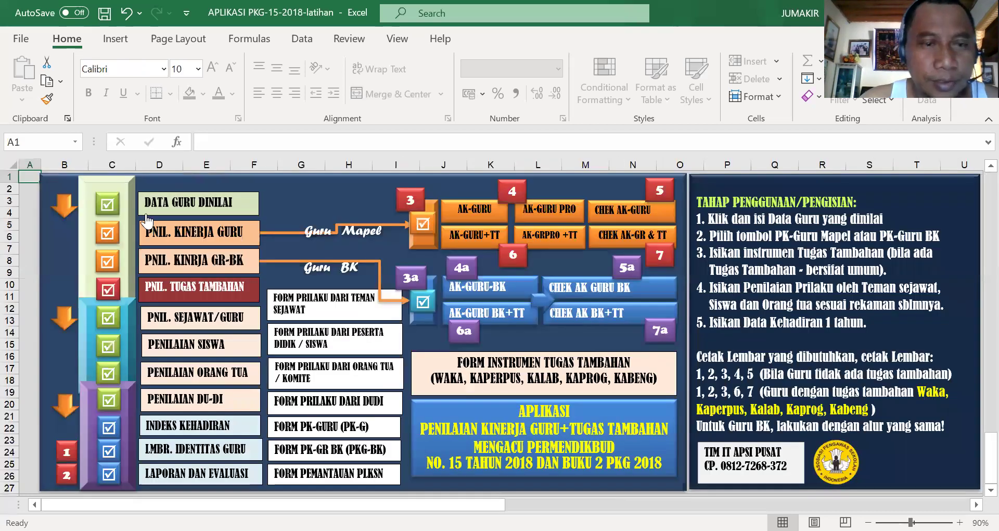
- Return to the MENU and open the PNIL. SEJAWAT/GURU peer assessment sheet
left_click(84, 183)
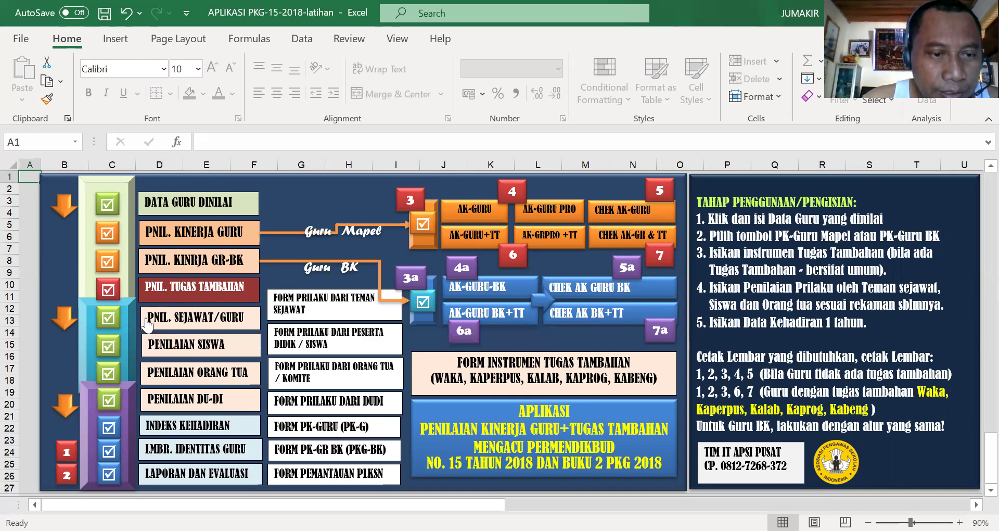
left_click(182, 317)
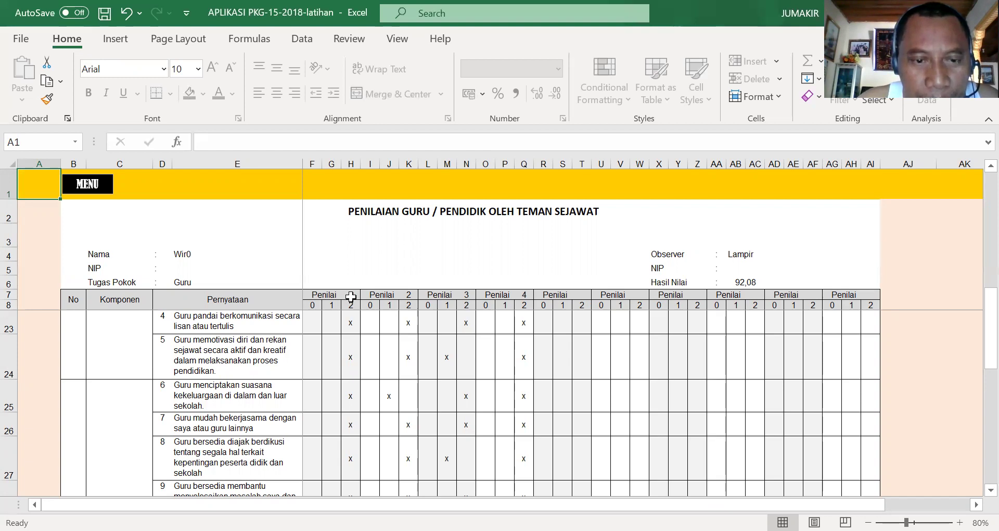
- Add 5 as the fifth assessor number in T7
left_click(350, 296)
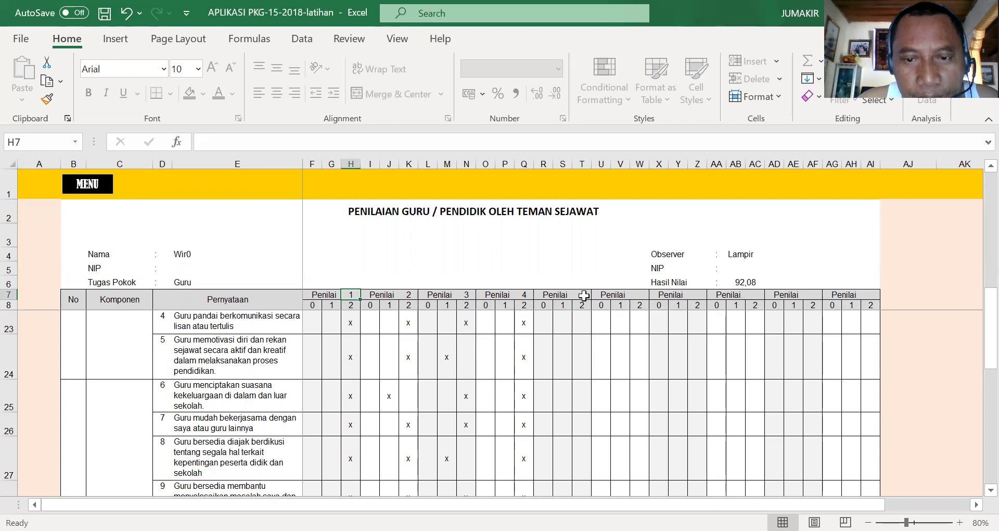
left_click(584, 295)
type("5")
key("Return")
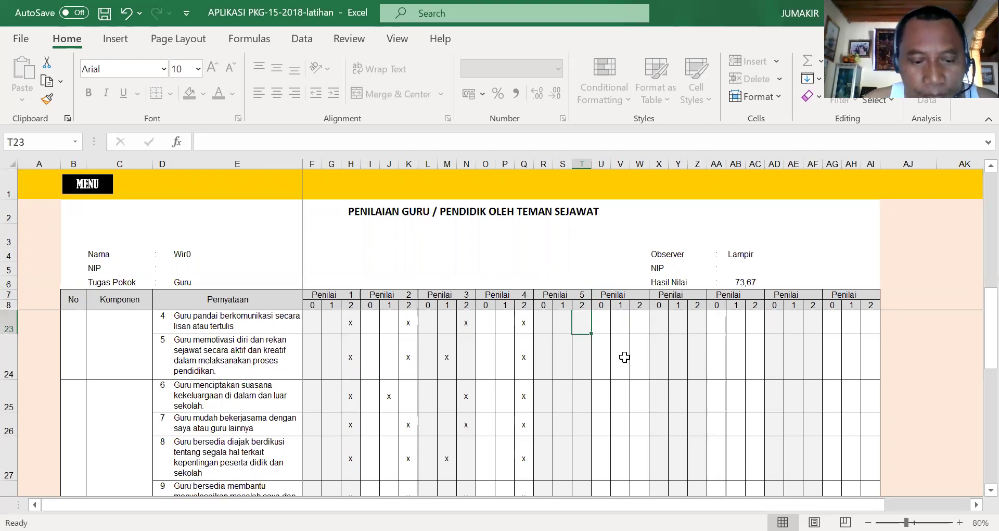
- Fill x marks down Penilai 5's column T to row 39, dismissing the protected-sheet warning
type("x")
key("Return")
type("x")
key("Return")
type("x")
key("Return")
type("x")
key("Return")
type("x")
key("Return")
type("x")
key("Return")
type("x")
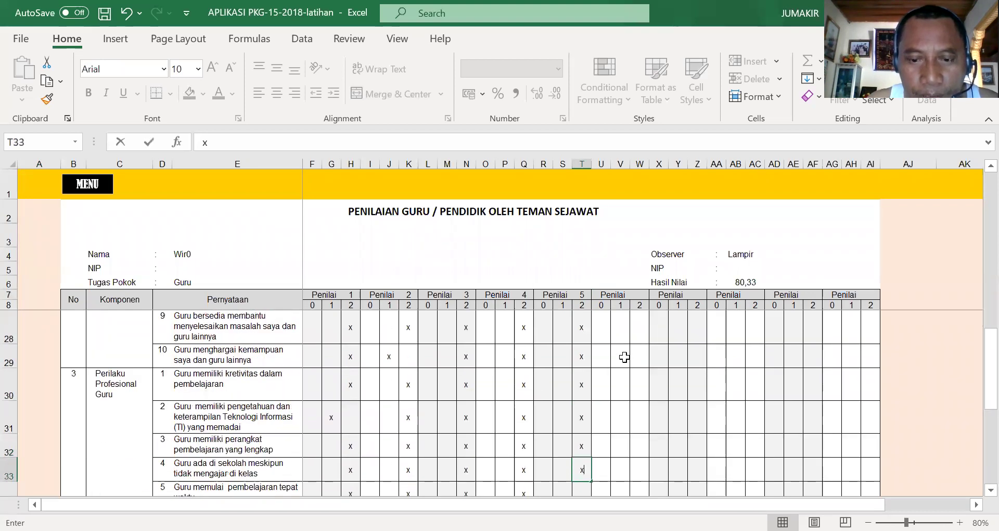
type(" x x x x x x x x x x x")
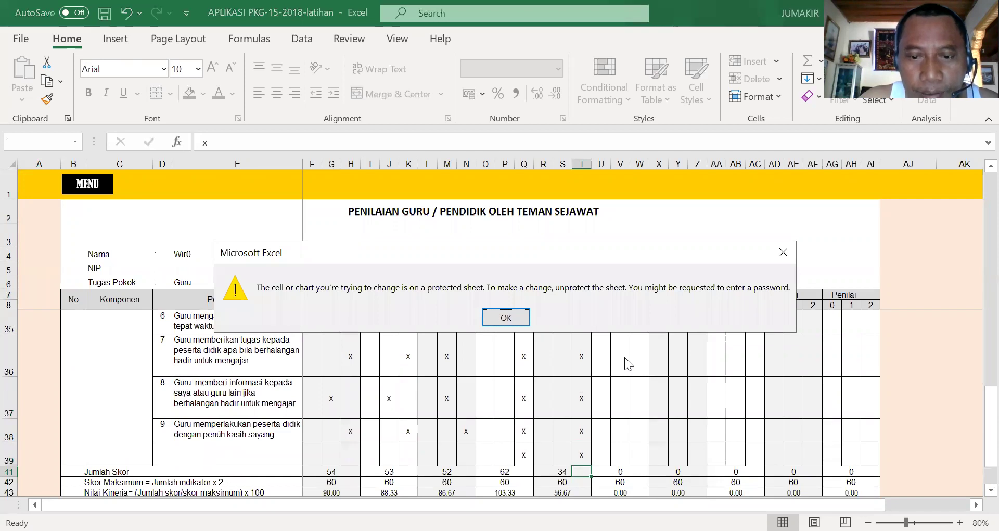
left_click(509, 316)
left_click(583, 453)
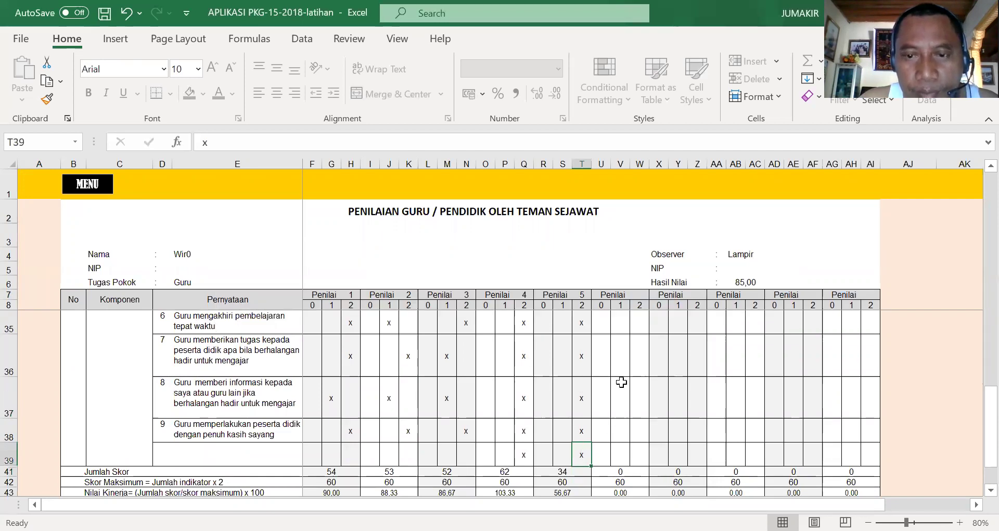
scroll(709, 340, "up", 9)
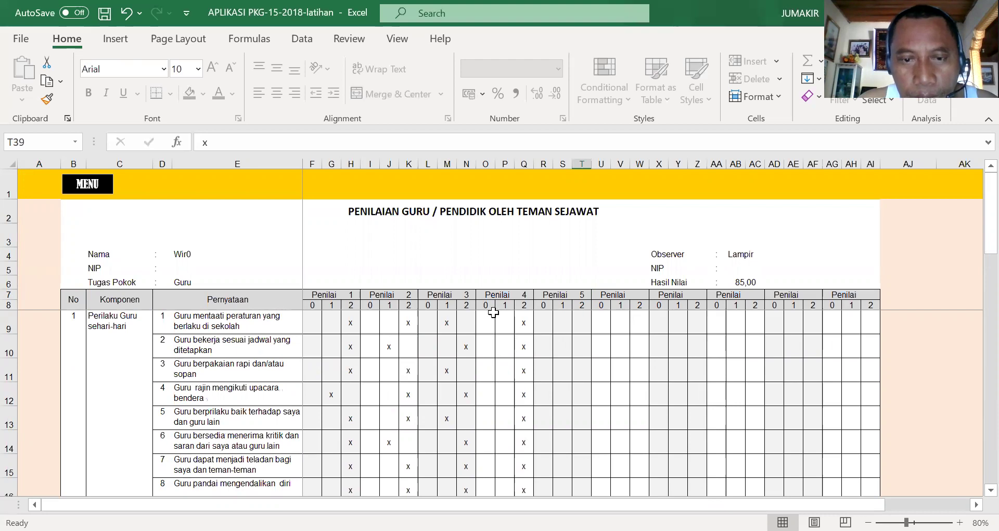
- Put an x (score 2) in Penilai 5's column T for rows 9 through 25
left_click(580, 321)
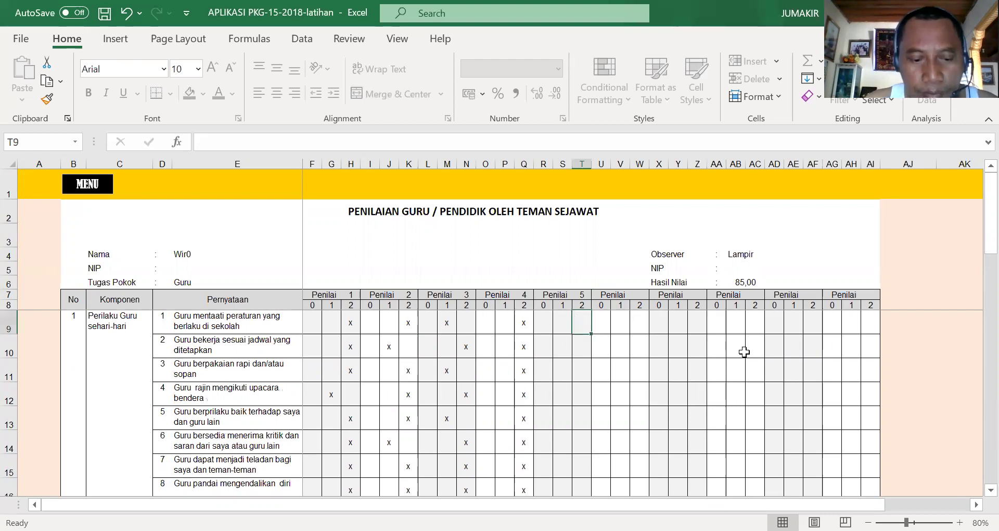
type("x")
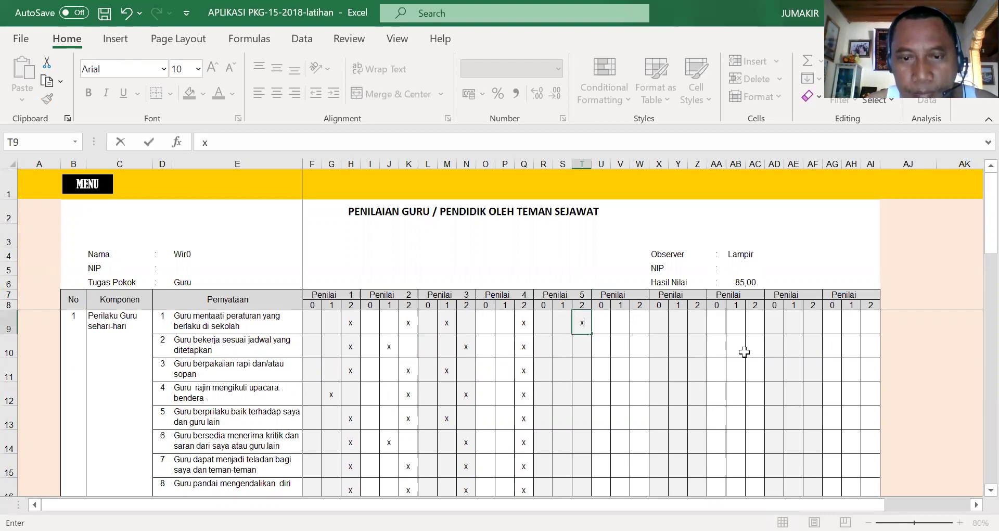
key("Return")
type("x")
key("Return")
type("x")
key("Return")
type("x")
key("Return")
type("x")
key("Return")
type("x")
key("Return")
type("x")
key("Return")
type("x")
key("Return")
type("x x")
key("Return")
type("x")
key("Return")
type("x")
key("Return")
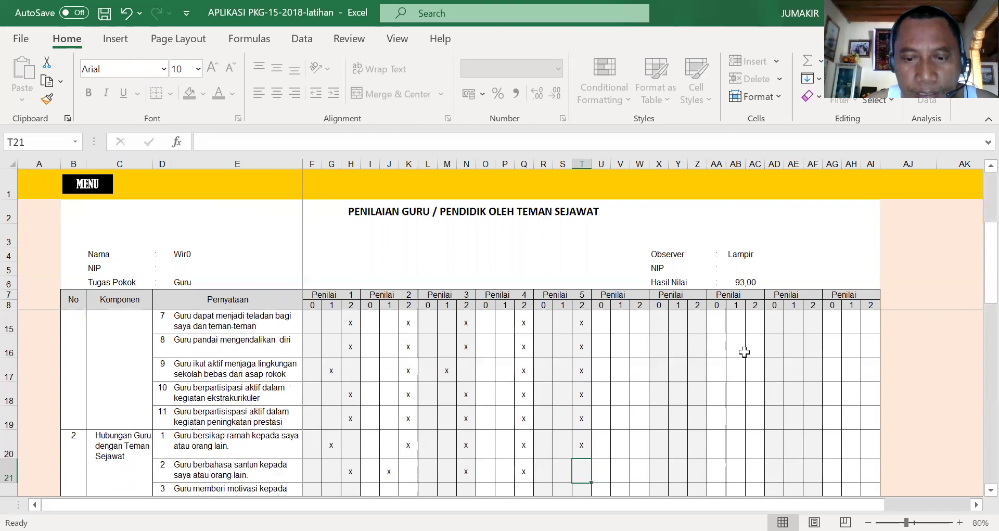
type("x")
key("Return")
type("x")
key("Return")
type("x")
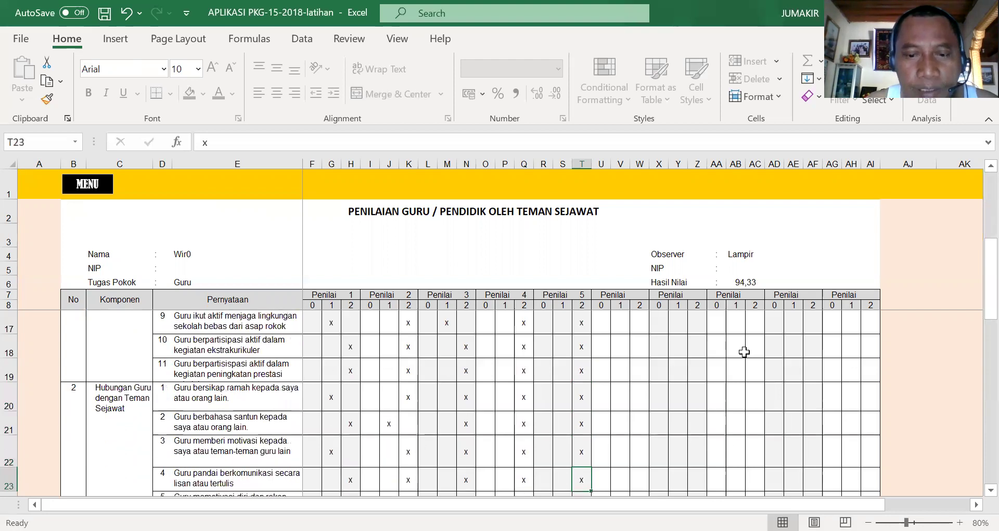
key("Return")
type("x")
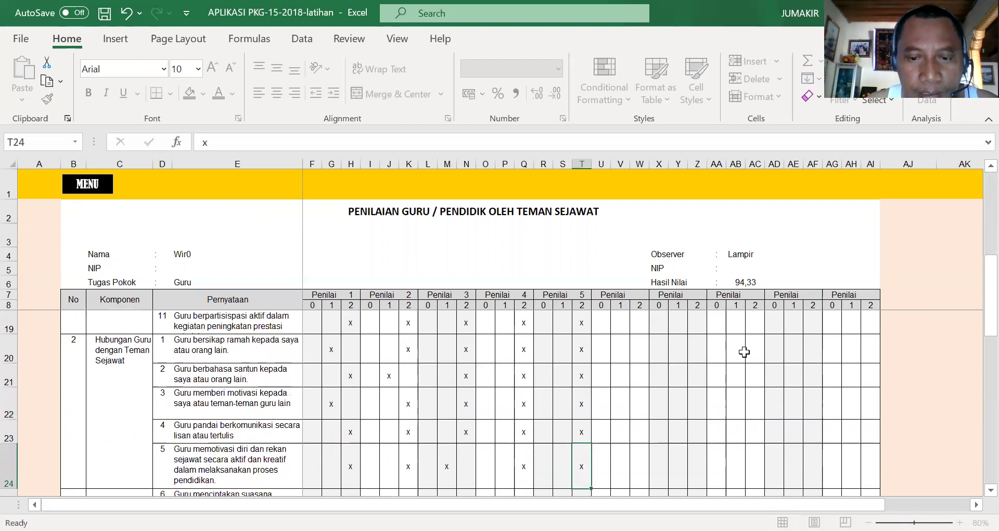
key("Return")
type("x")
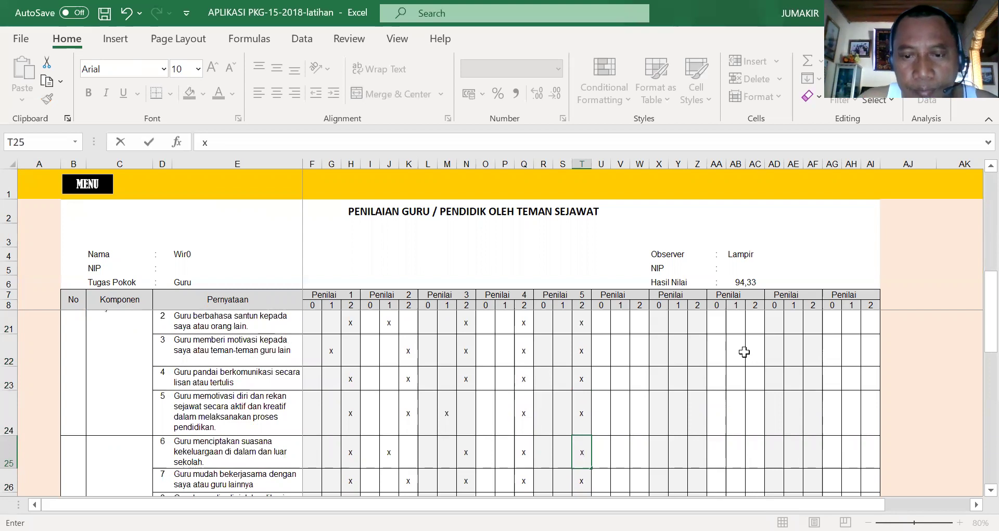
scroll(621, 428, "down", 7)
scroll(609, 438, "up", 4)
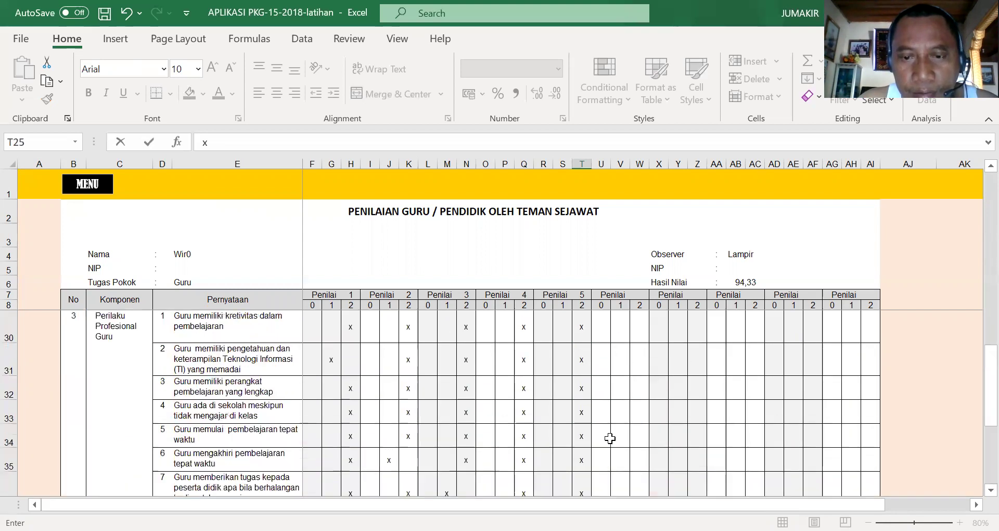
scroll(610, 438, "up", 7)
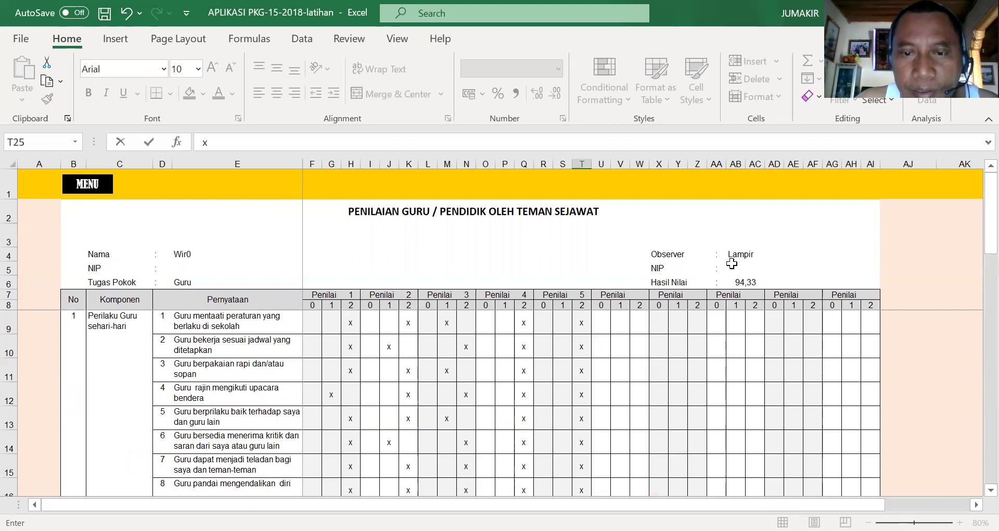
left_click(600, 347)
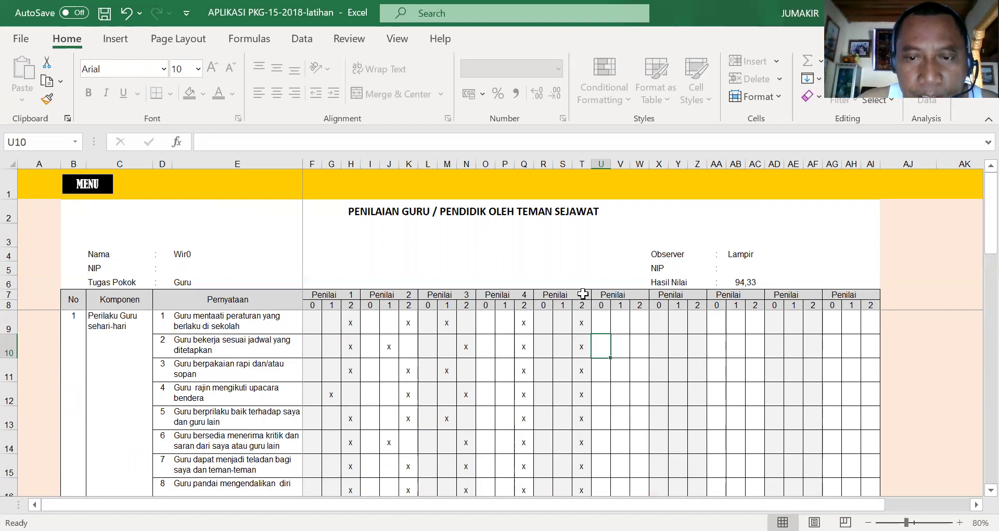
- Re-enter 5 as the assessor number in T7 to recalculate Hasil Nilai
left_click(582, 294)
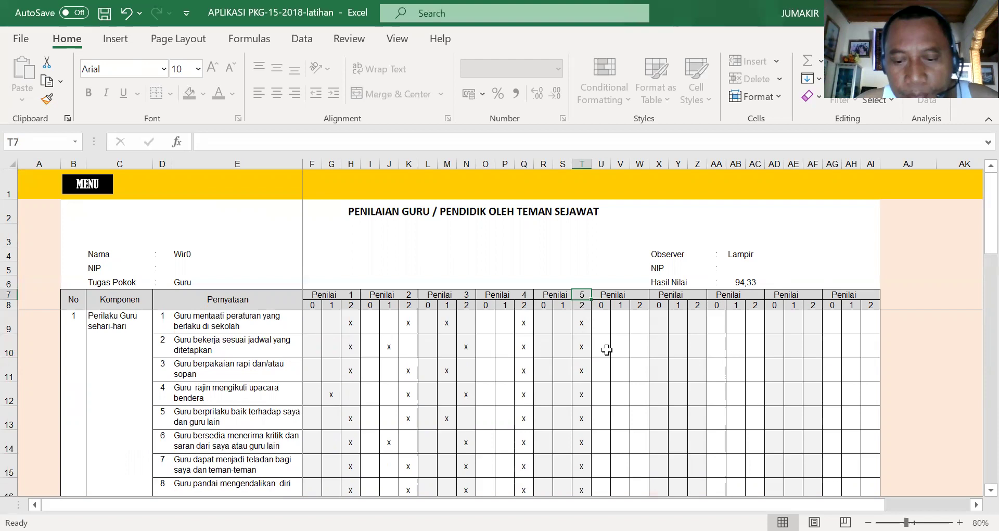
key("Delete")
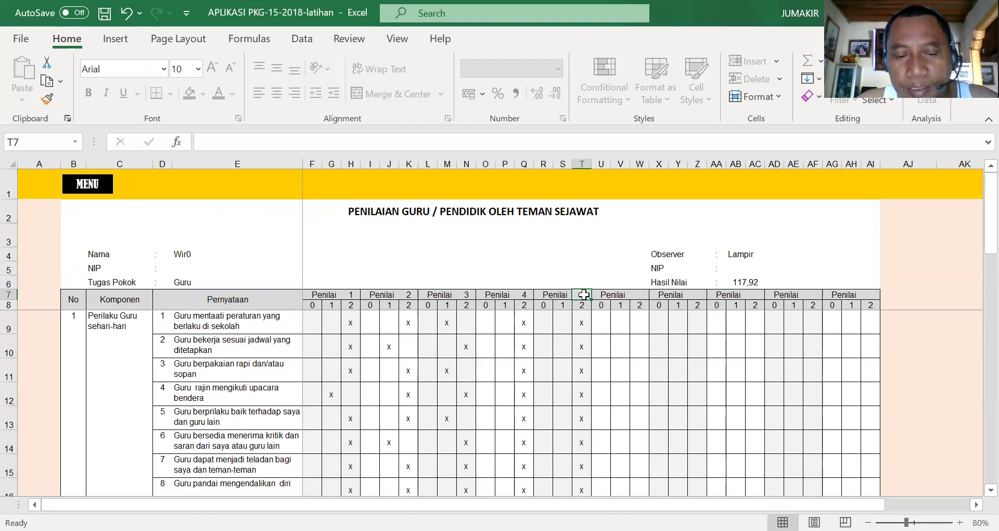
type("5")
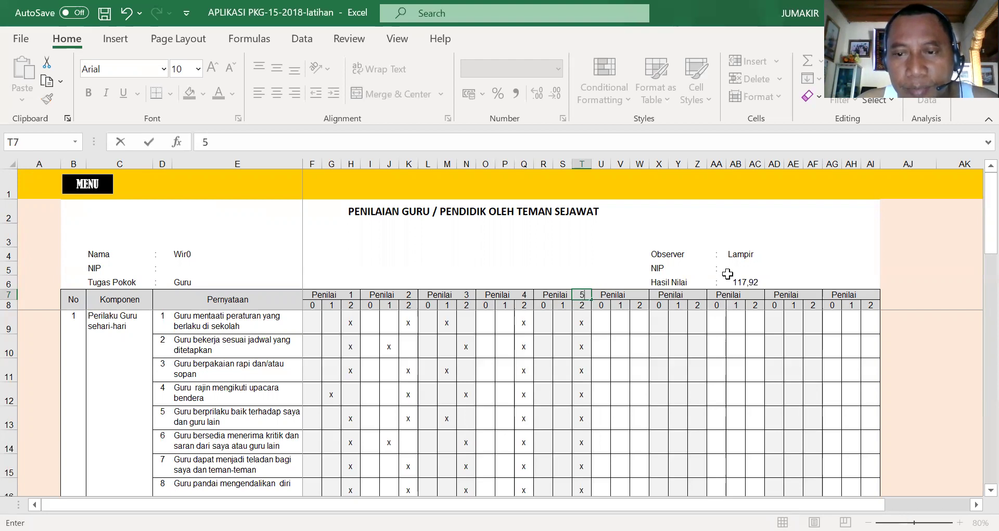
left_click(728, 274)
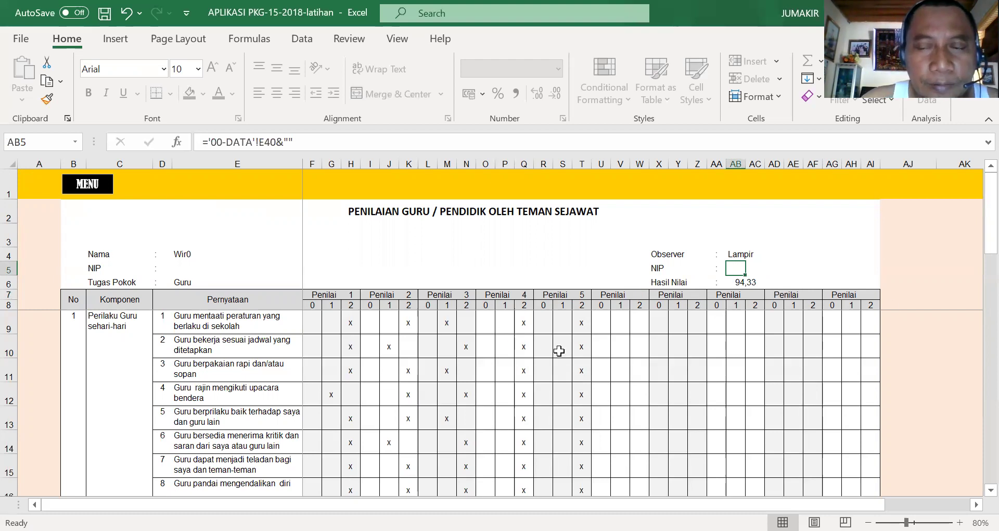
- Review the Jumlah Skor totals, then return to the MENU sheet
scroll(559, 350, "down", 12)
scroll(574, 347, "up", 4)
scroll(574, 346, "down", 2)
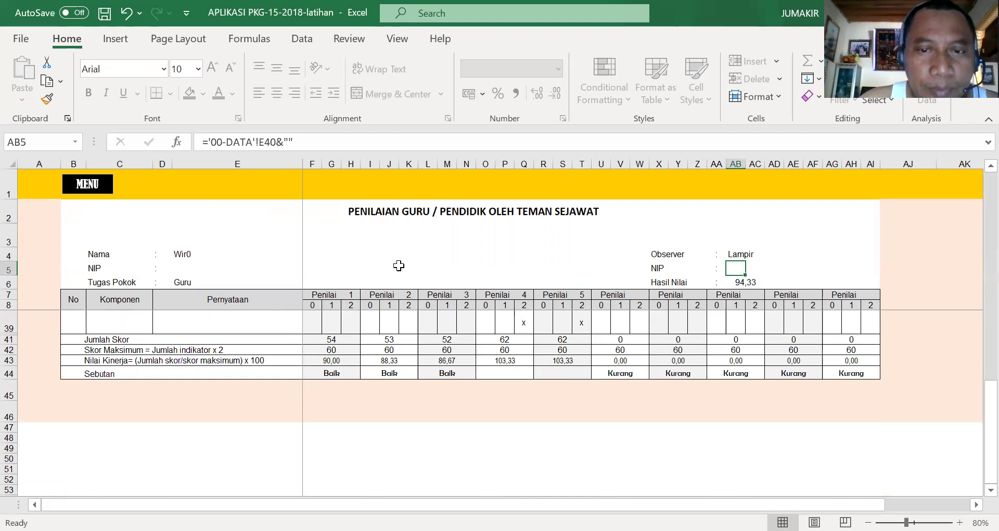
scroll(399, 265, "up", 2)
left_click(90, 186)
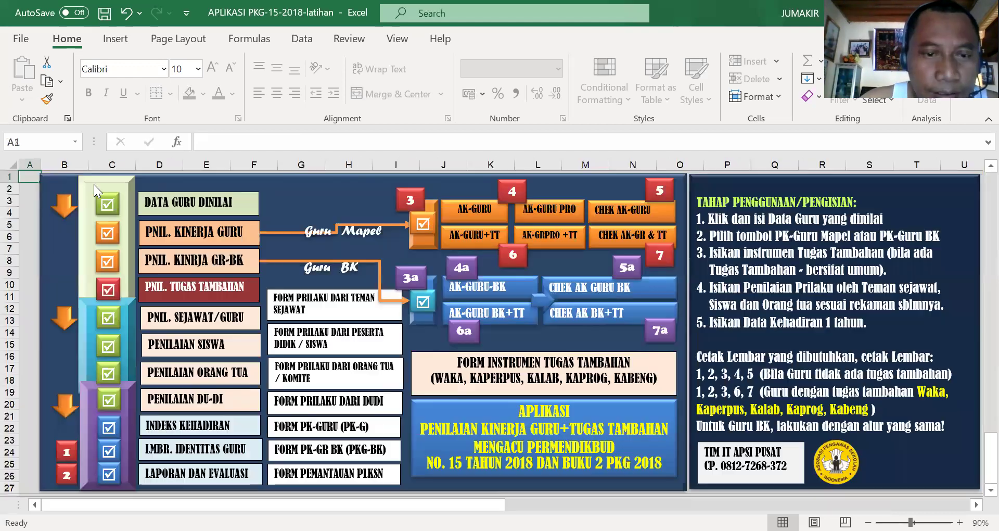
- On the PENILAIAN SISWA sheet, enter 4 as the fourth assessor heading in Q7
left_click(164, 349)
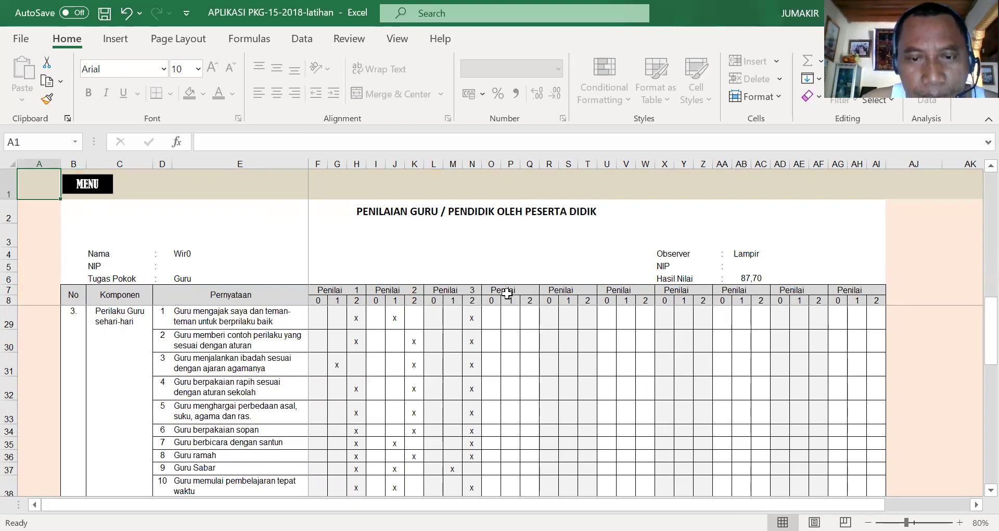
left_click(531, 291)
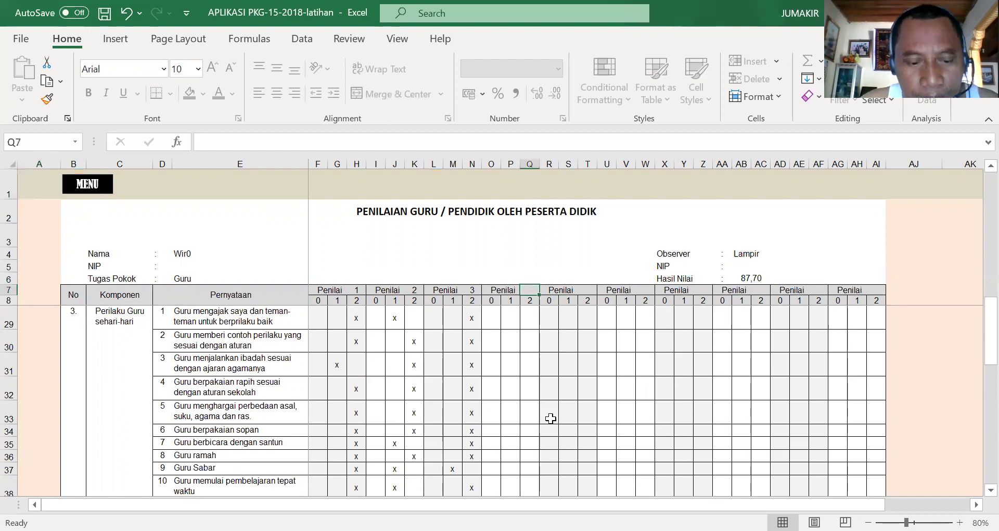
type("4")
left_click(531, 321)
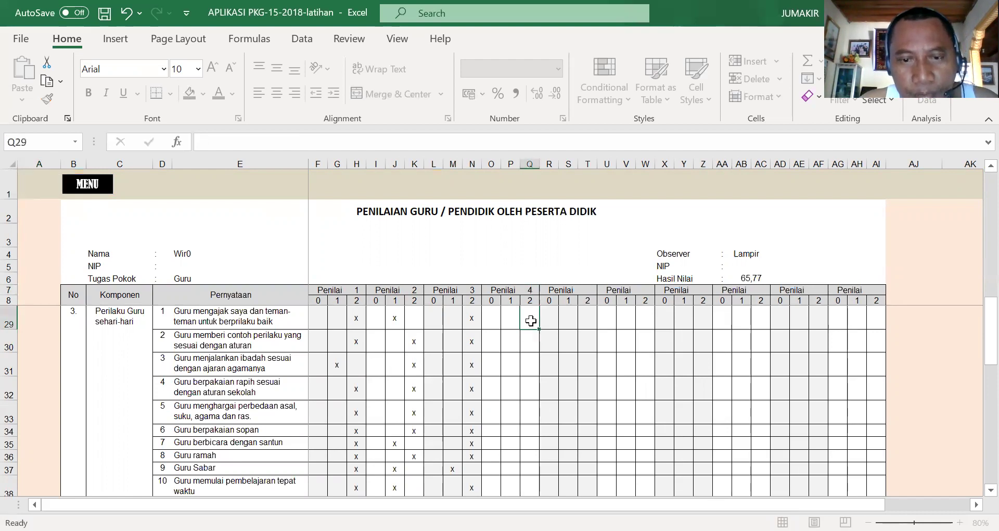
- Mark x in column Q for assessor 4 on statements in rows 29–50
type("x x x x x")
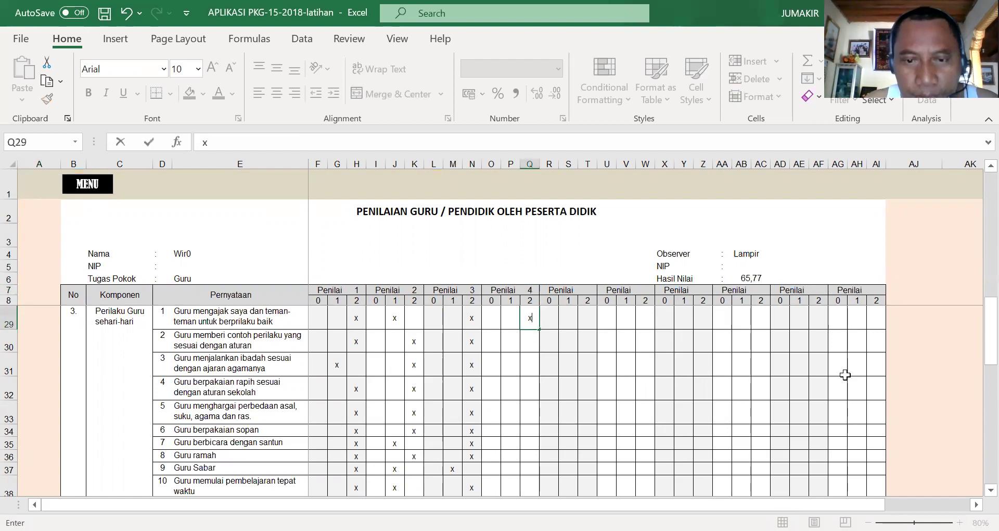
key("Return")
type("x")
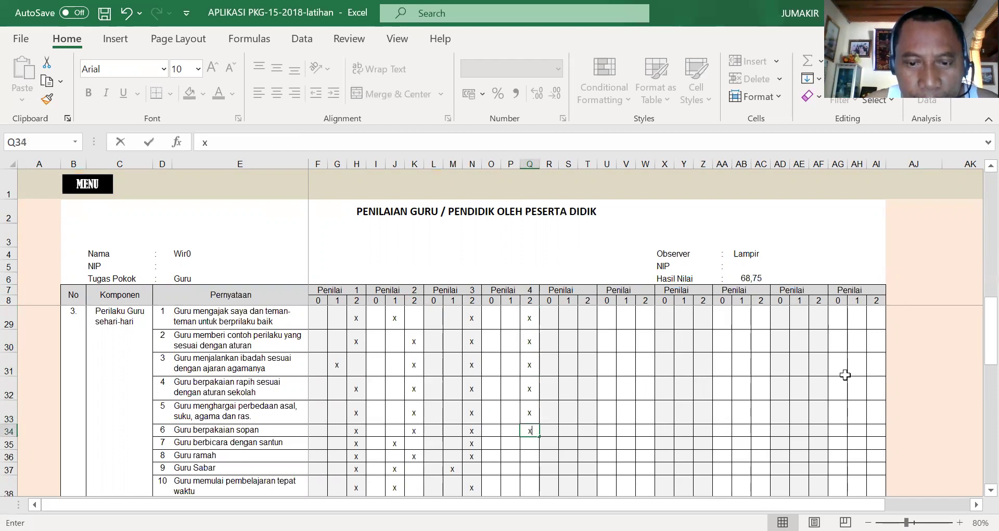
type(" x x x x x x x x x x")
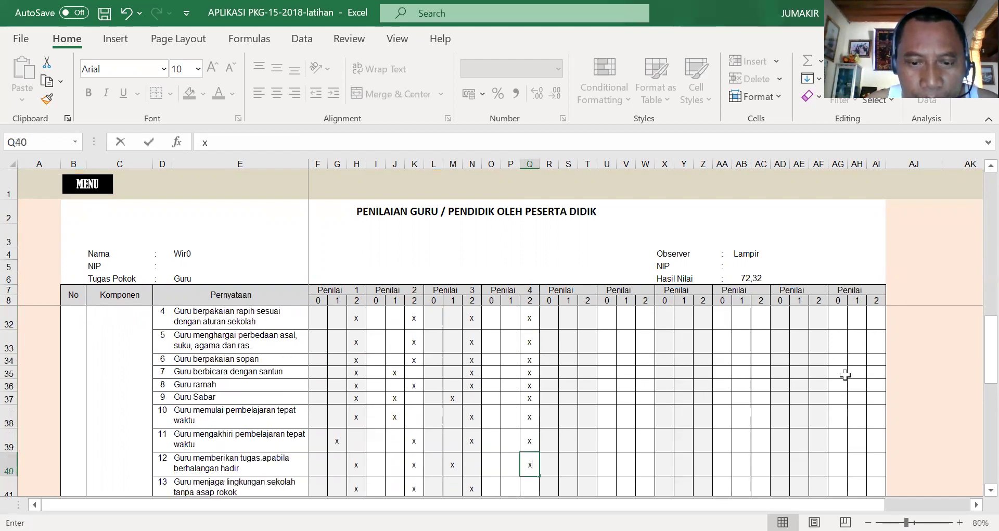
key("Return")
type("x")
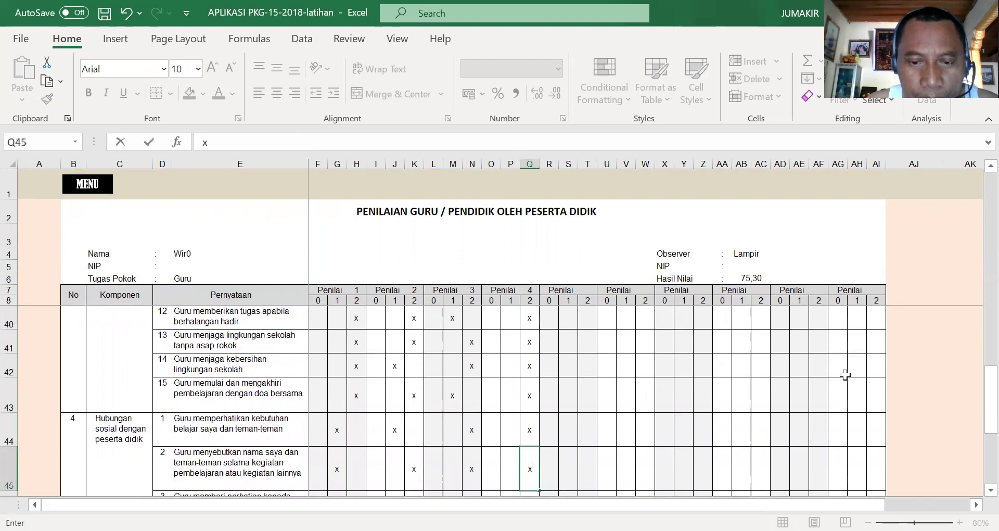
type(" x x x x x x")
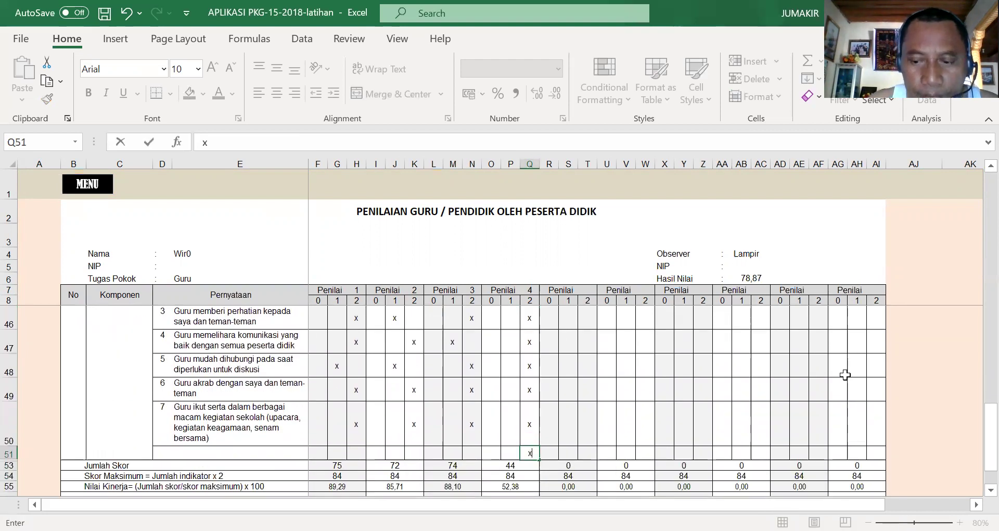
left_click(544, 441)
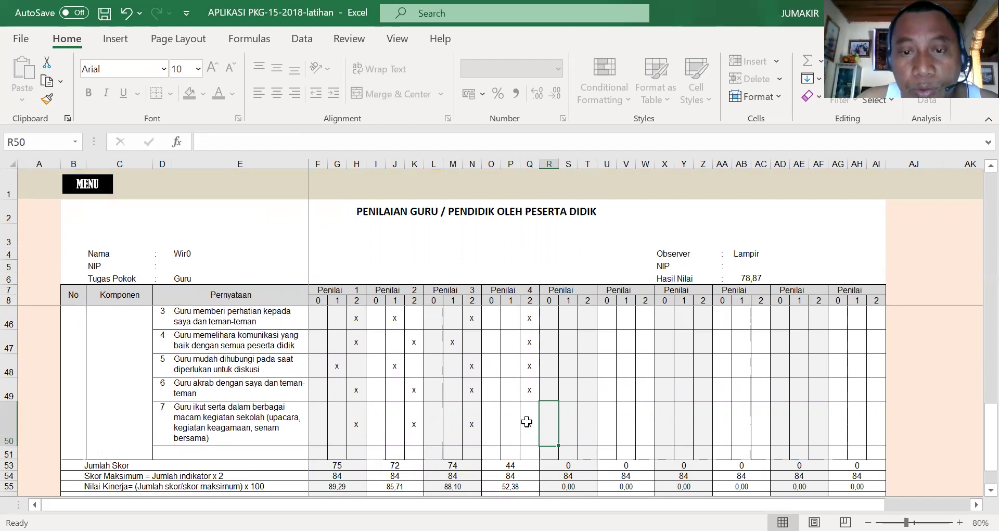
scroll(527, 421, "up", 12)
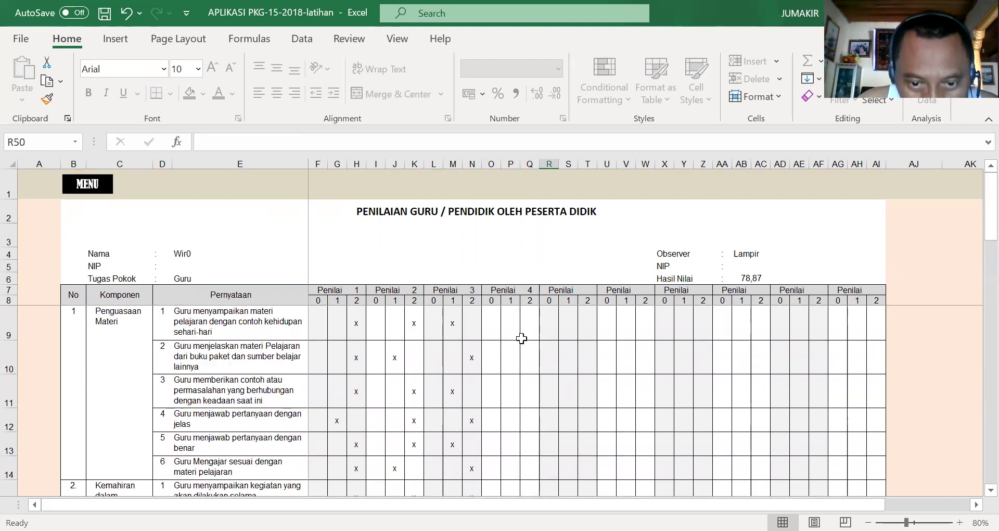
scroll(518, 341, "down", 6)
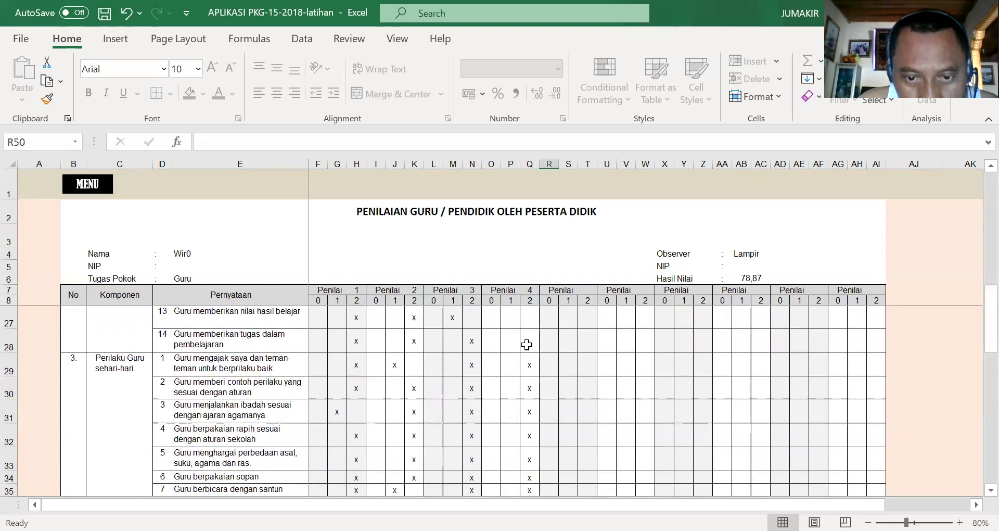
- Mark x upward from row 28 to row 9, bringing Hasil Nilai to 90,77
left_click(527, 344)
type("x")
key("Up")
type("x")
key("Up")
type("x")
key("Up")
type("x")
key("Up")
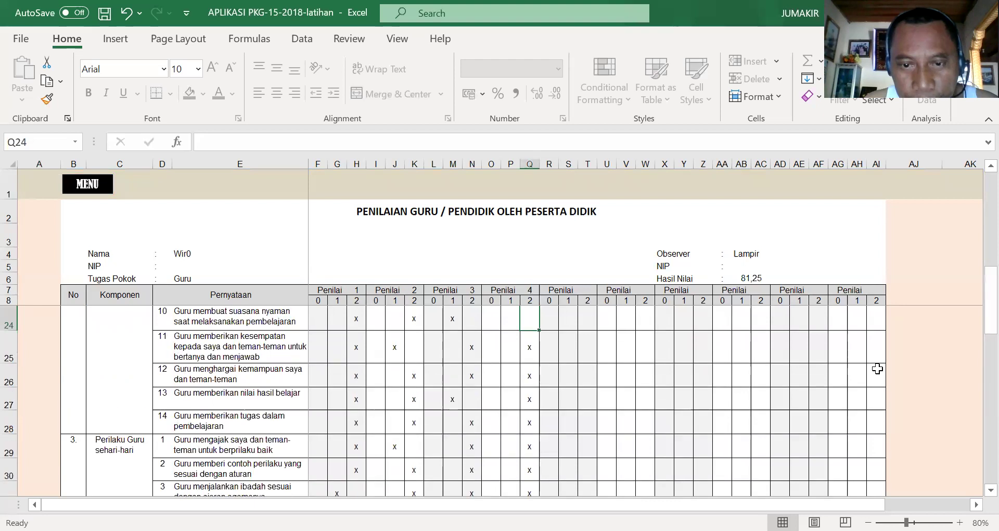
type("x")
key("Up")
type("x")
key("Up")
type("x")
key("Up")
type("x")
key("Up")
type("x")
key("Up")
key("x")
key("Up")
key("x")
key("Up")
type("x")
key("Up")
type("x")
key("Up")
type("x")
key("Up")
key("x")
key("Up")
key("x")
key("Up")
key("x")
key("Up")
key("x")
key("Up")
key("x")
key("Up")
type("x")
key("Up")
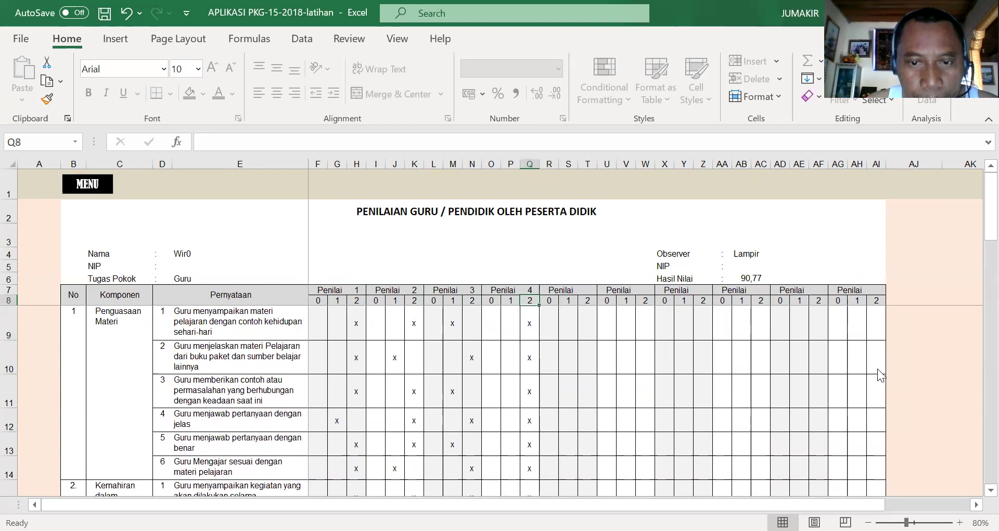
key("x")
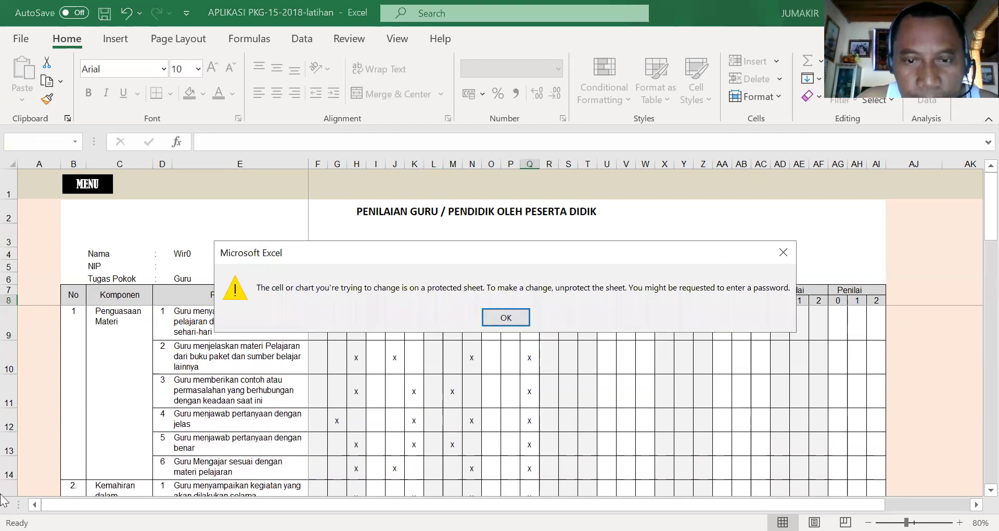
- Dismiss the protected-sheet warnings and clear assessor 4 in Q7 to watch Hasil Nilai change
left_click(487, 319)
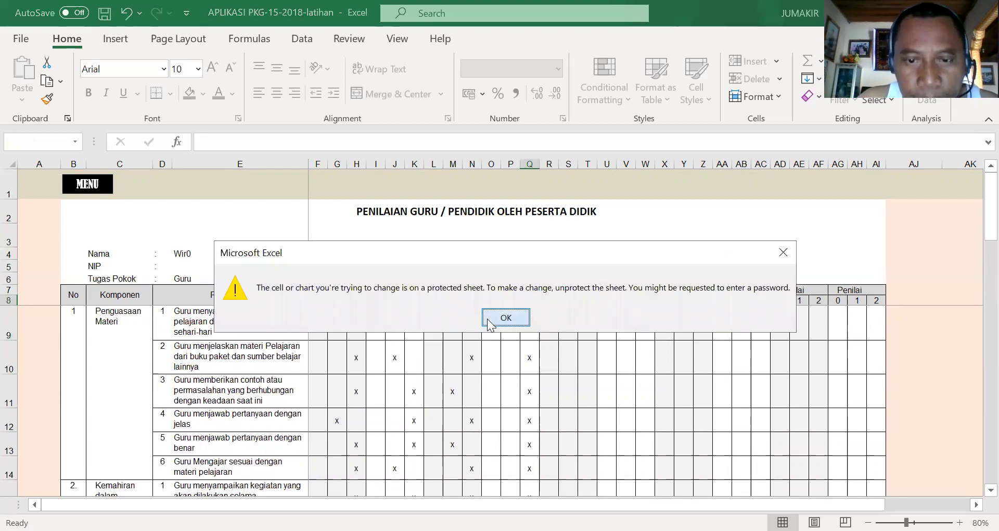
left_click(537, 328)
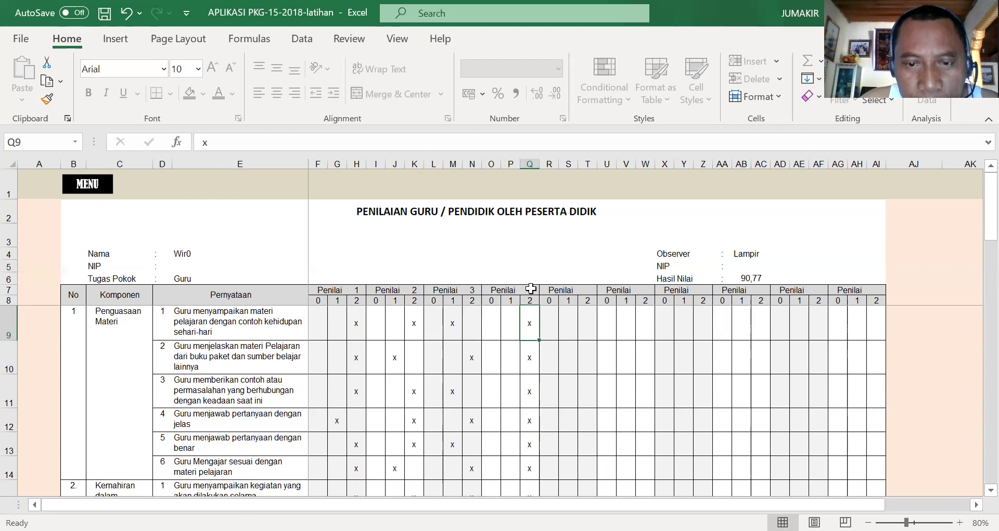
left_click(531, 289)
key("Delete")
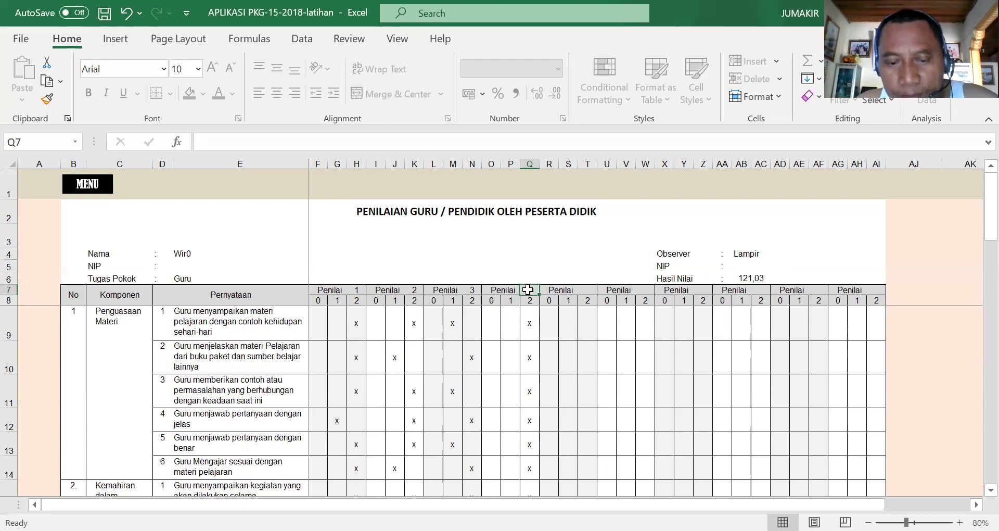
- Undo the deletion so Hasil Nilai stays 90,77, and return to the MENU sheet
key("ctrl+z")
left_click(548, 323)
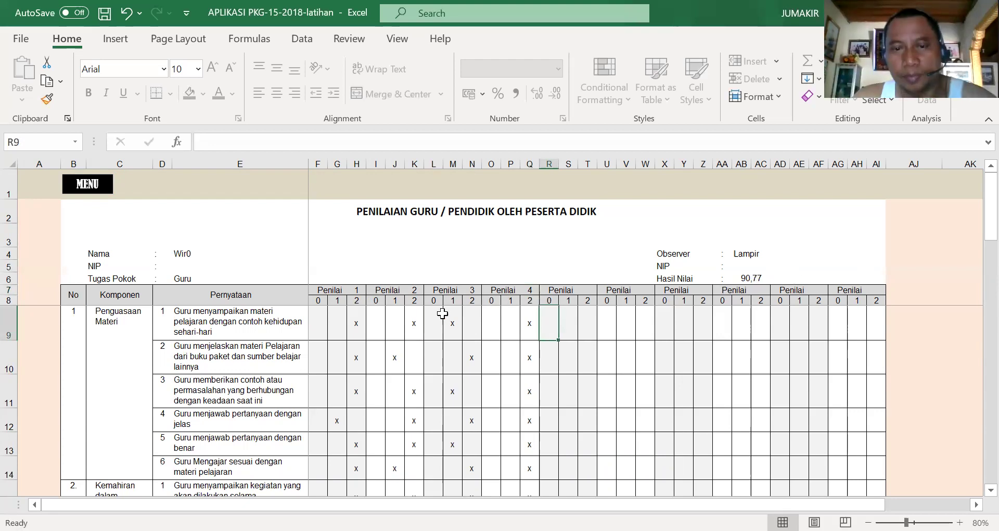
left_click(85, 183)
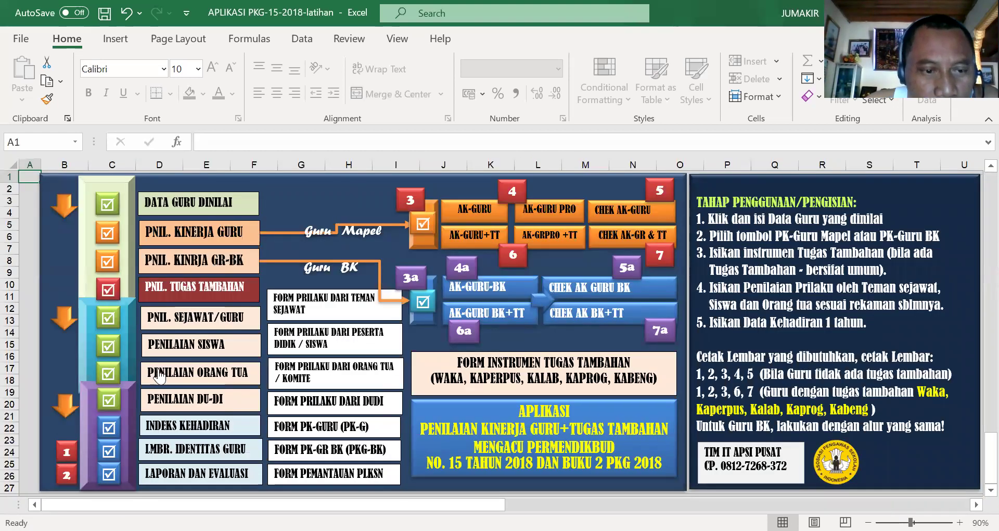
left_click(189, 374)
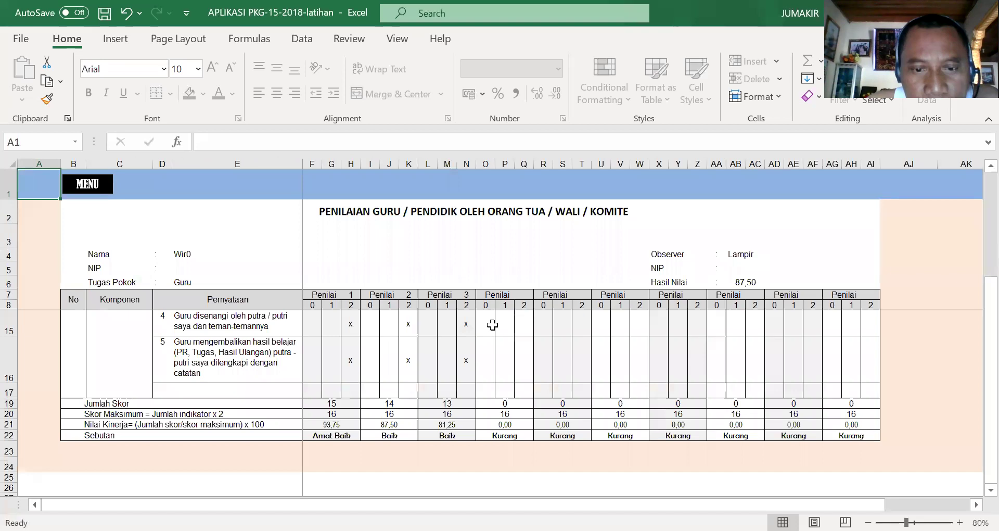
scroll(481, 386, "up", 2)
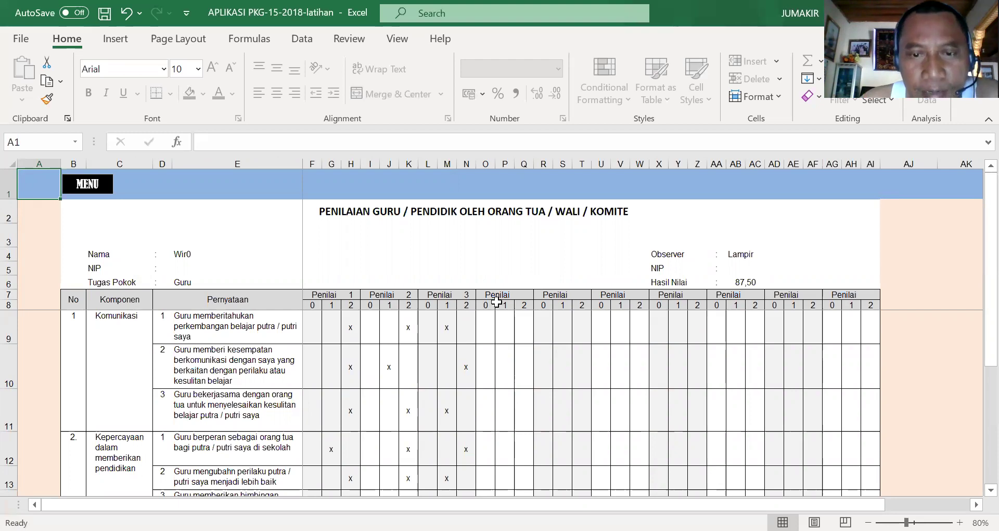
left_click(524, 294)
left_click(582, 295)
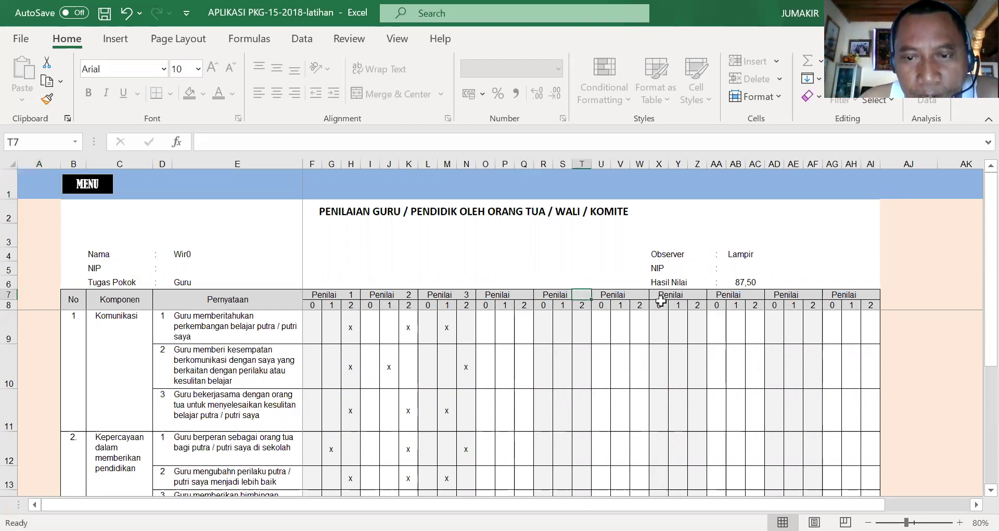
left_click(642, 294)
left_click(697, 294)
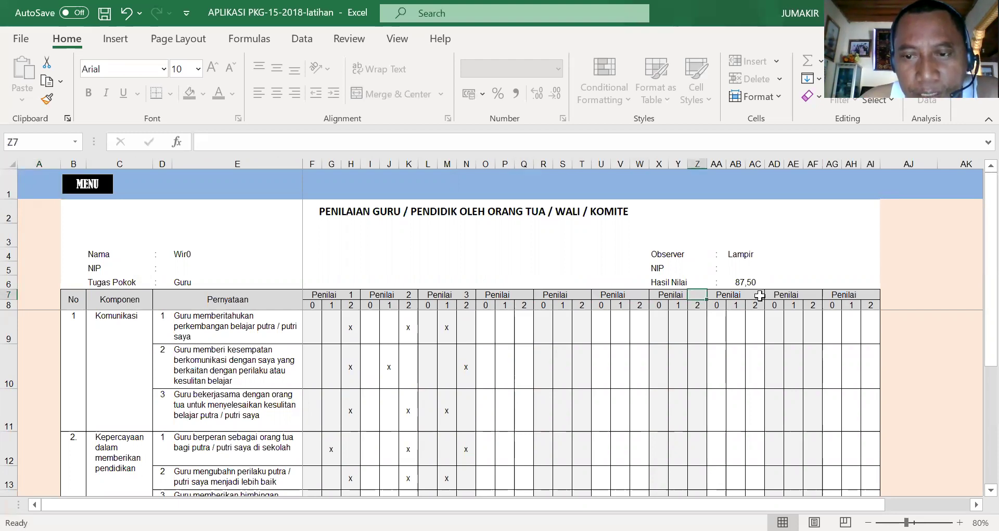
left_click(759, 295)
left_click(812, 295)
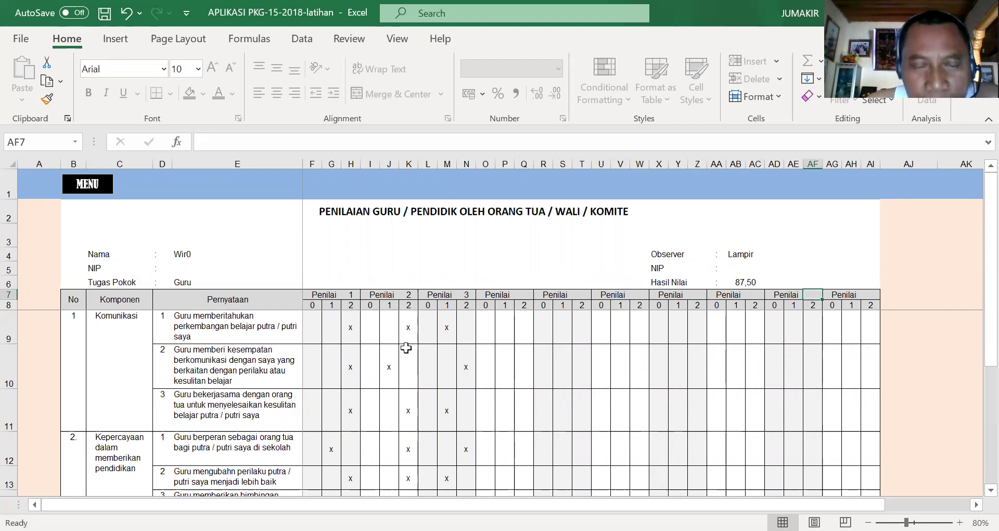
scroll(408, 346, "down", 4)
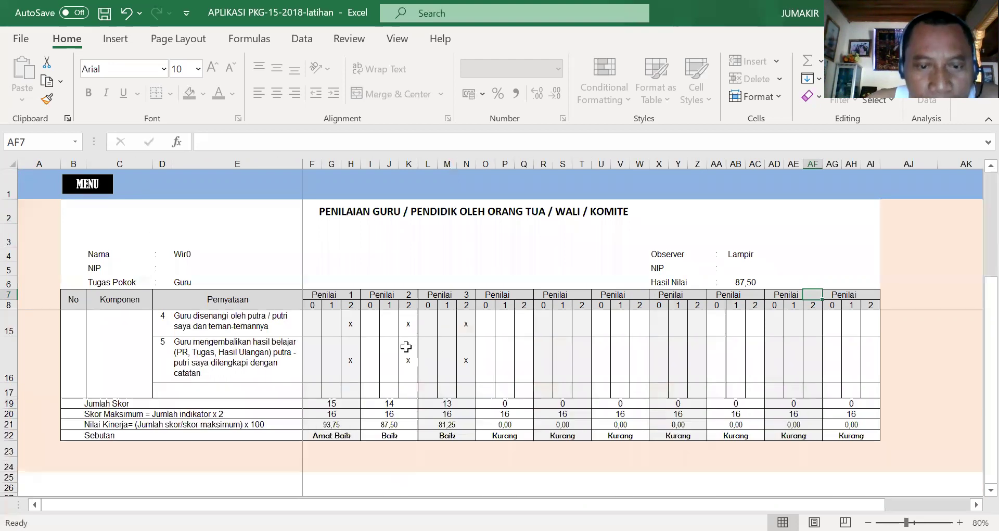
scroll(408, 349, "up", 4)
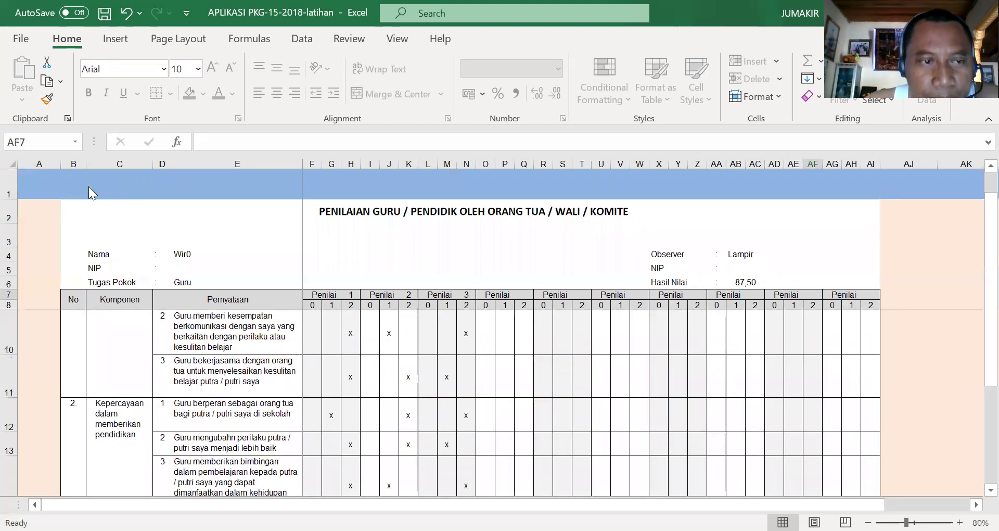
left_click(89, 186)
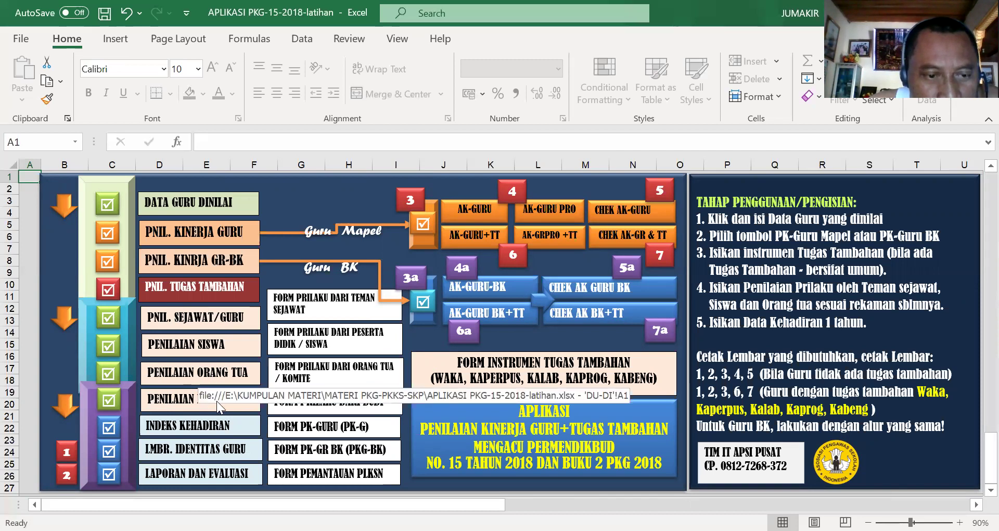
left_click(182, 430)
scroll(197, 380, "down", 1)
scroll(210, 379, "up", 1)
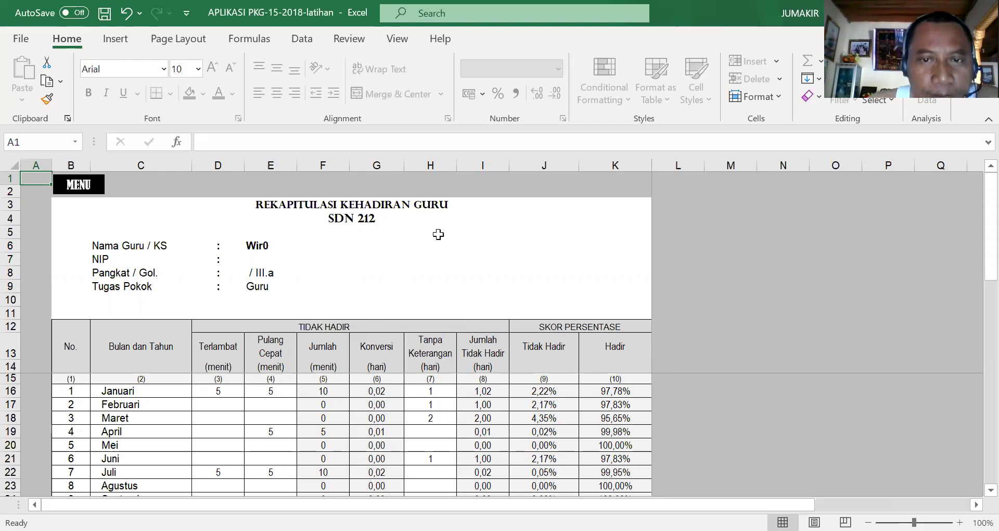
left_click(88, 194)
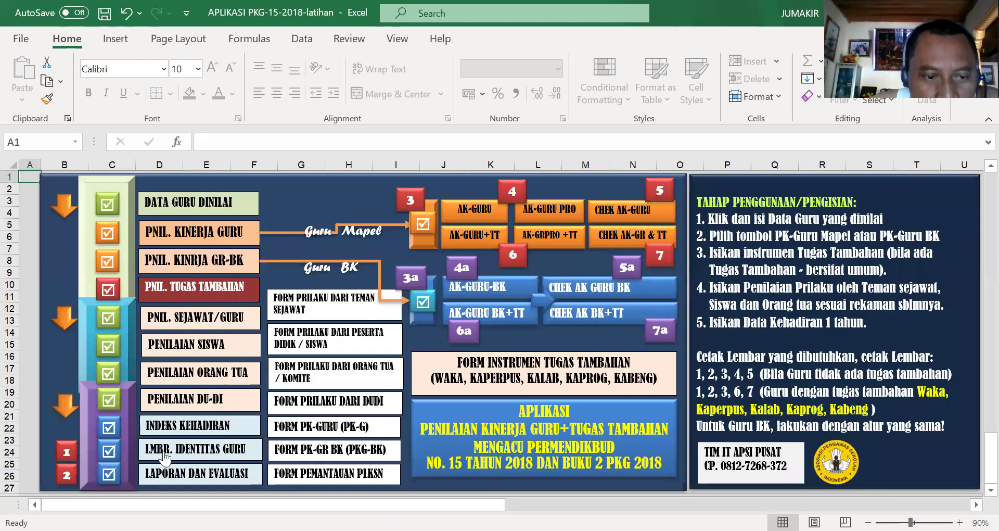
left_click(189, 450)
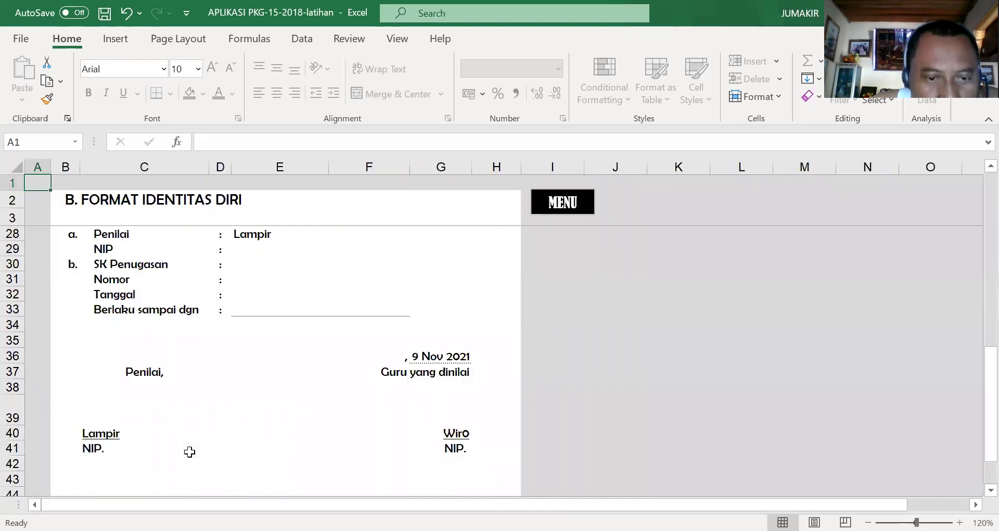
scroll(290, 385, "up", 8)
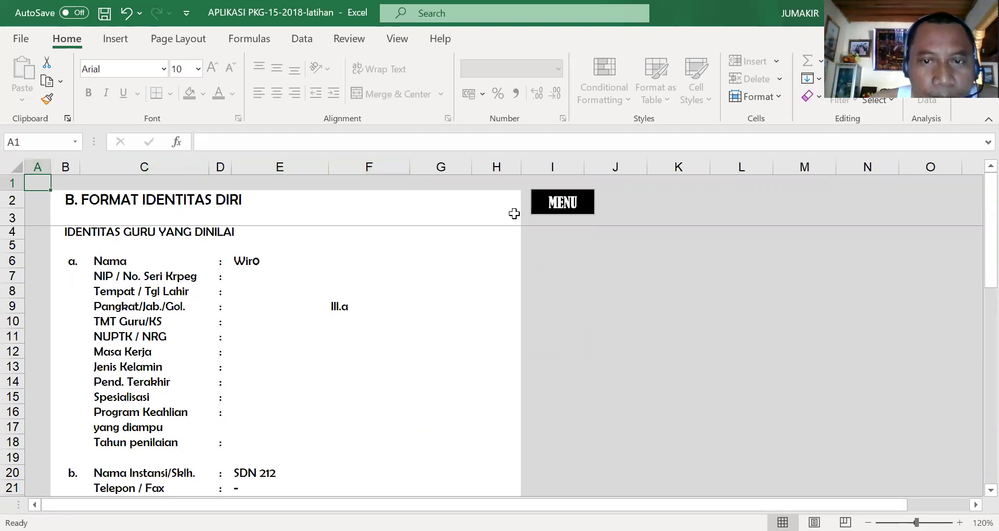
left_click(558, 208)
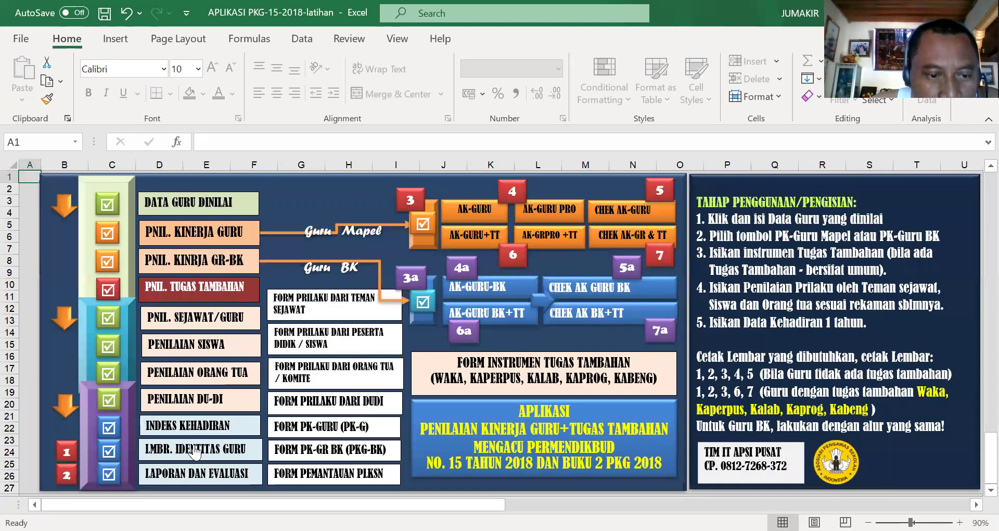
left_click(193, 473)
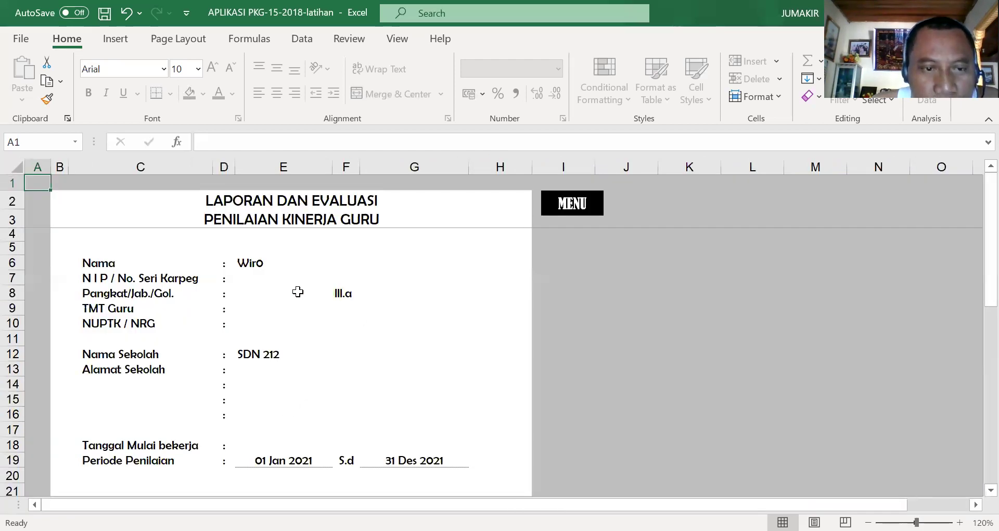
scroll(298, 291, "down", 8)
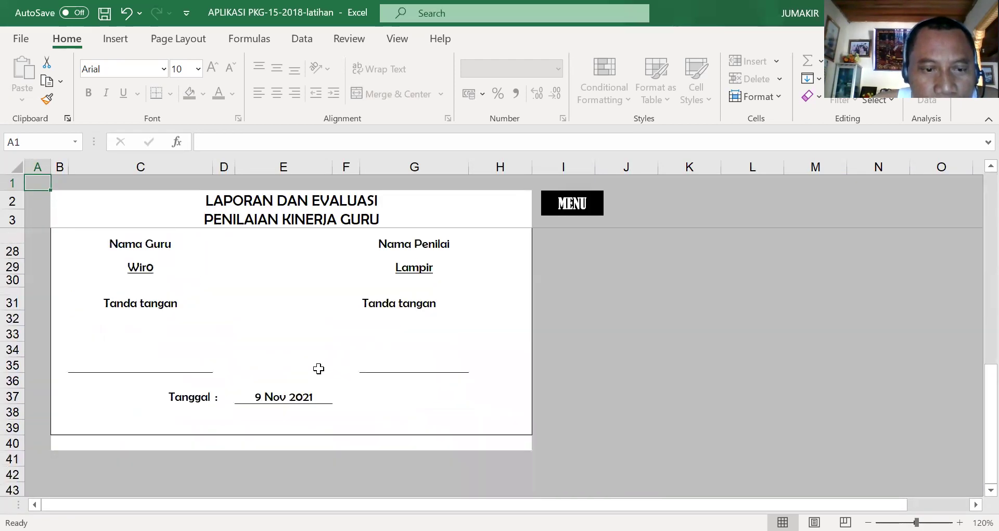
scroll(318, 366, "up", 8)
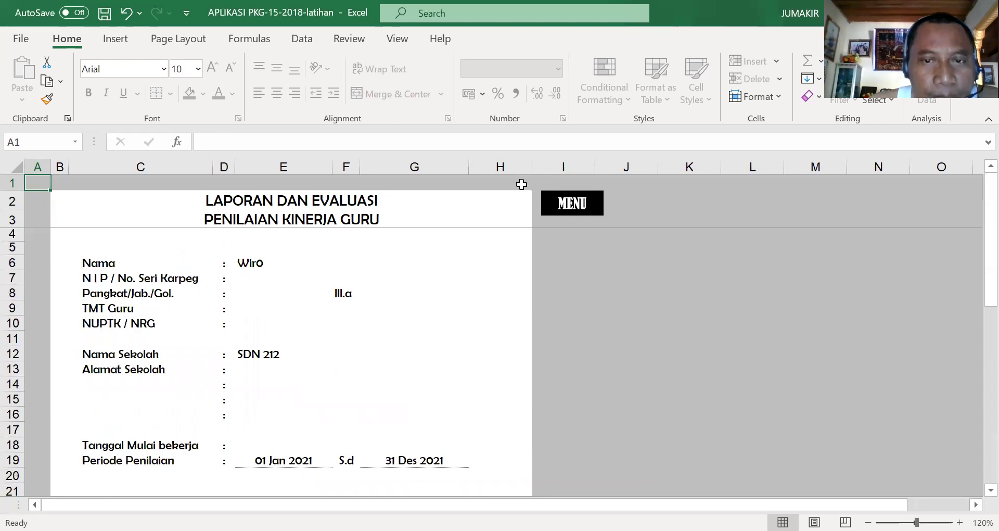
left_click(581, 214)
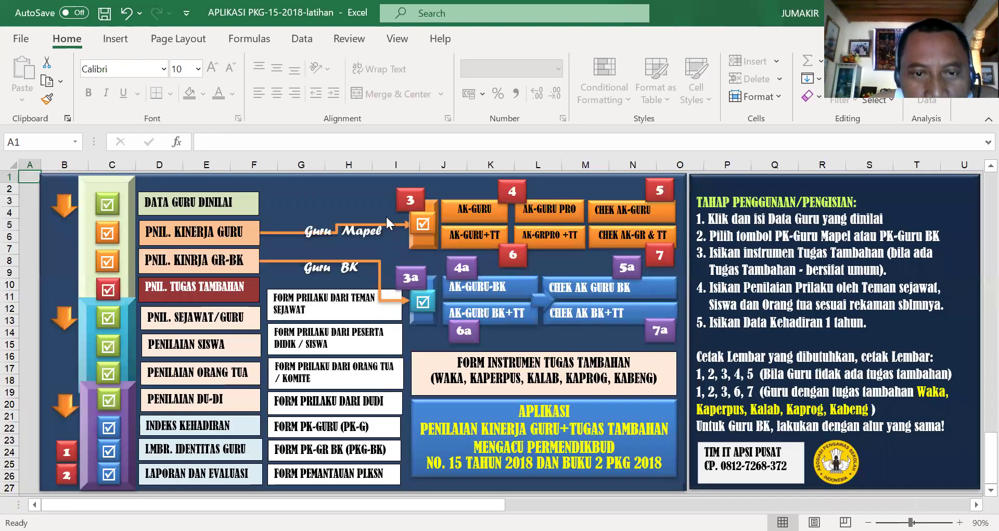
left_click(481, 209)
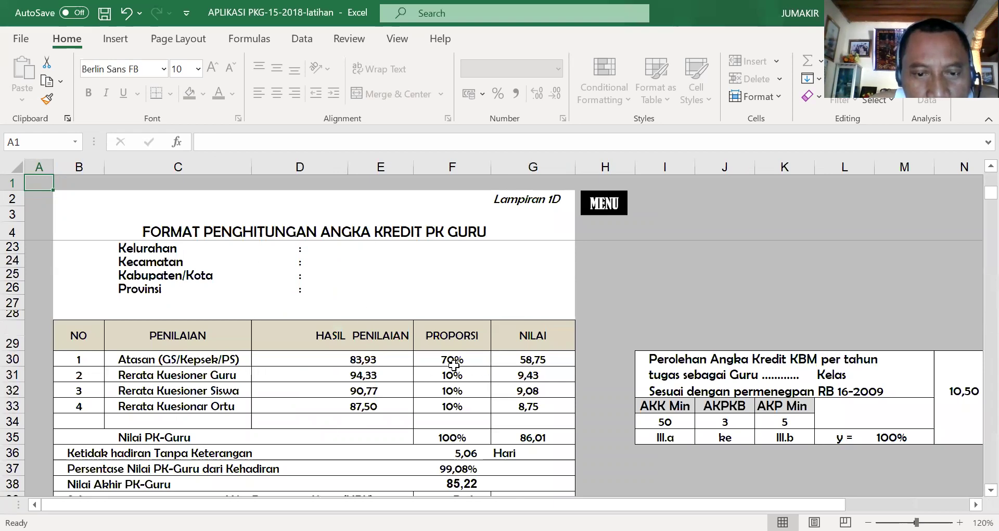
scroll(352, 270, "down", 2)
scroll(388, 312, "down", 5)
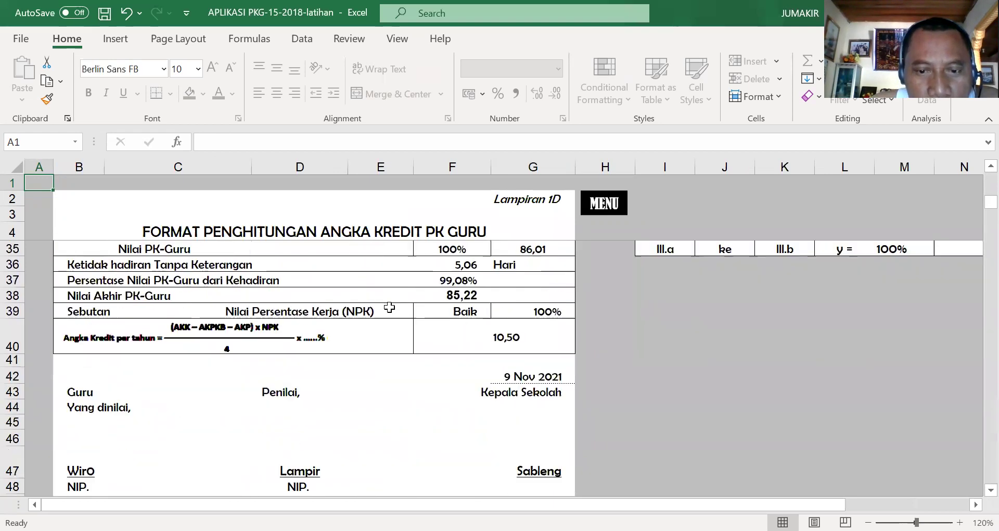
scroll(392, 338, "up", 5)
scroll(398, 353, "up", 6)
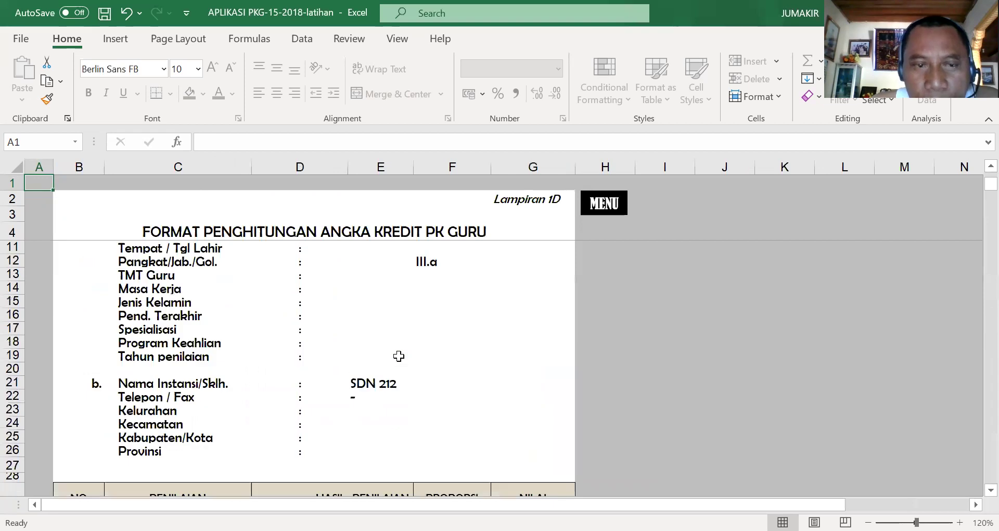
left_click(323, 249)
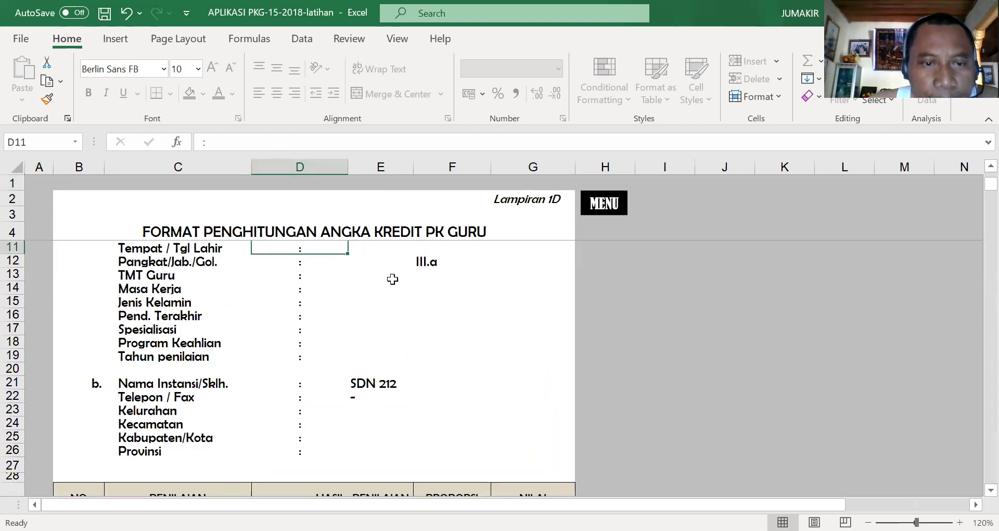
scroll(388, 328, "down", 4)
scroll(388, 330, "up", 4)
scroll(390, 356, "down", 7)
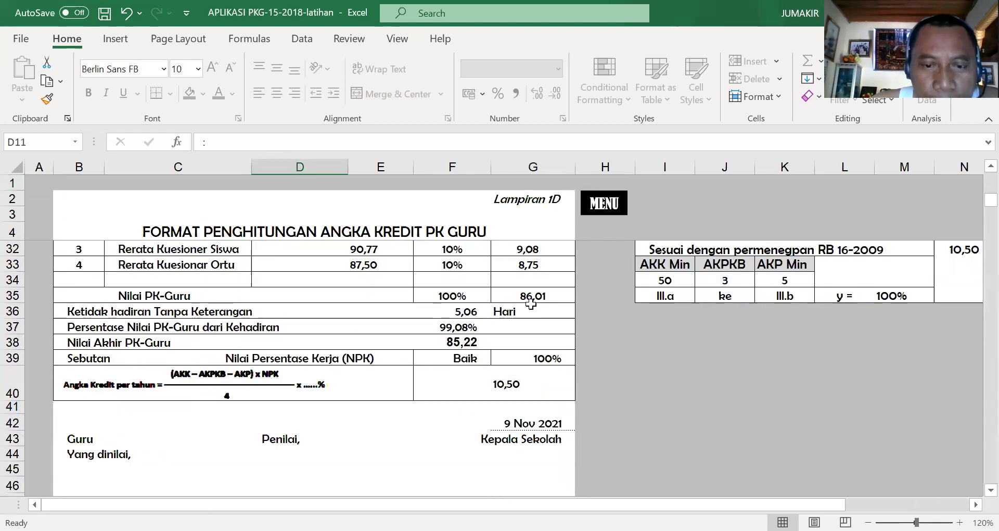
left_click(604, 205)
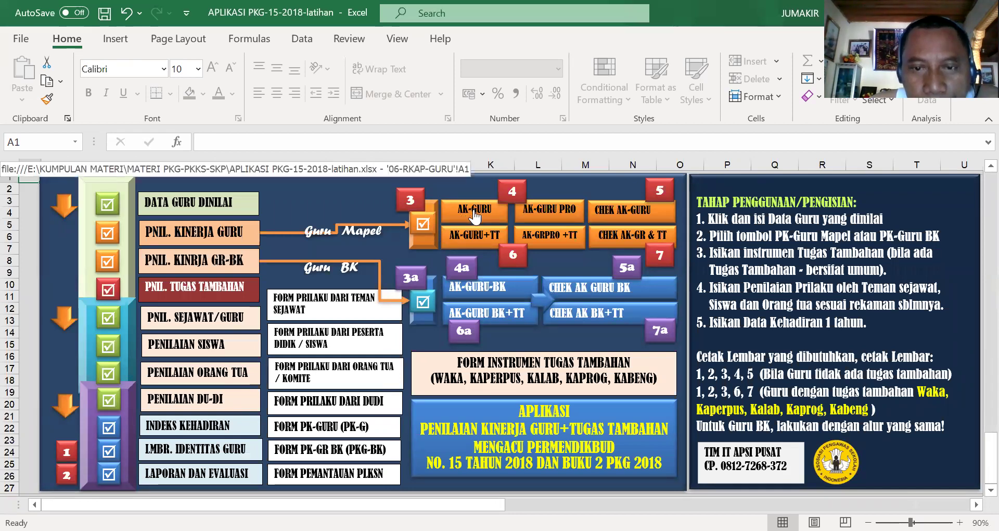
left_click(640, 217)
scroll(528, 285, "down", 3)
scroll(574, 395, "up", 5)
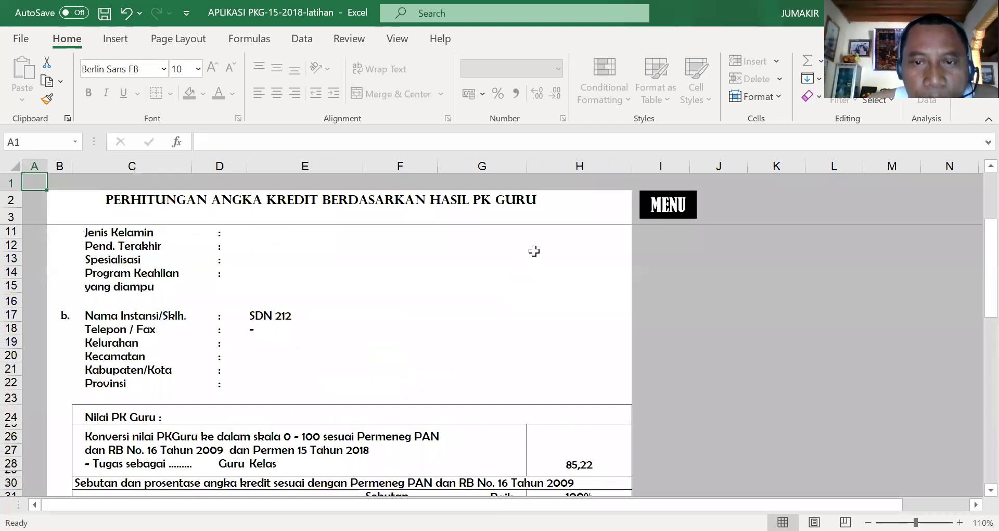
left_click(671, 209)
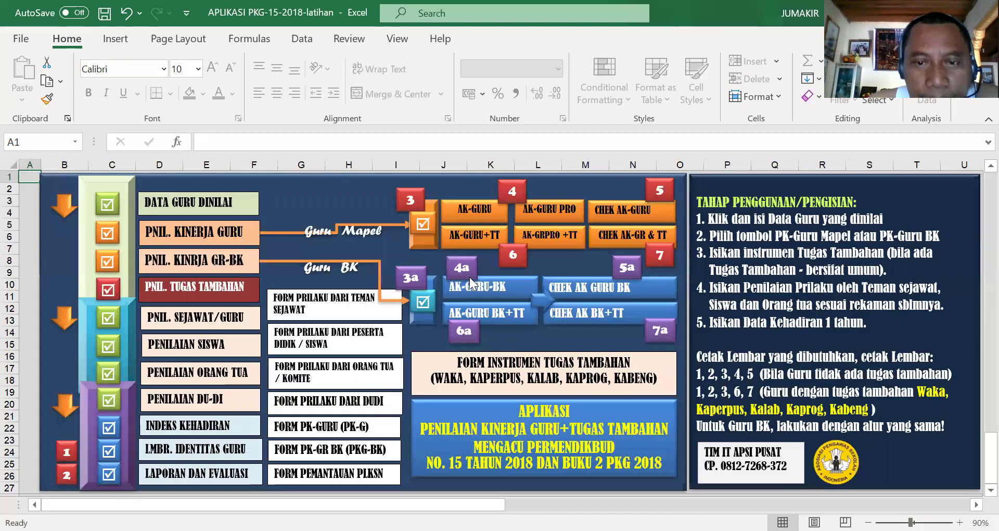